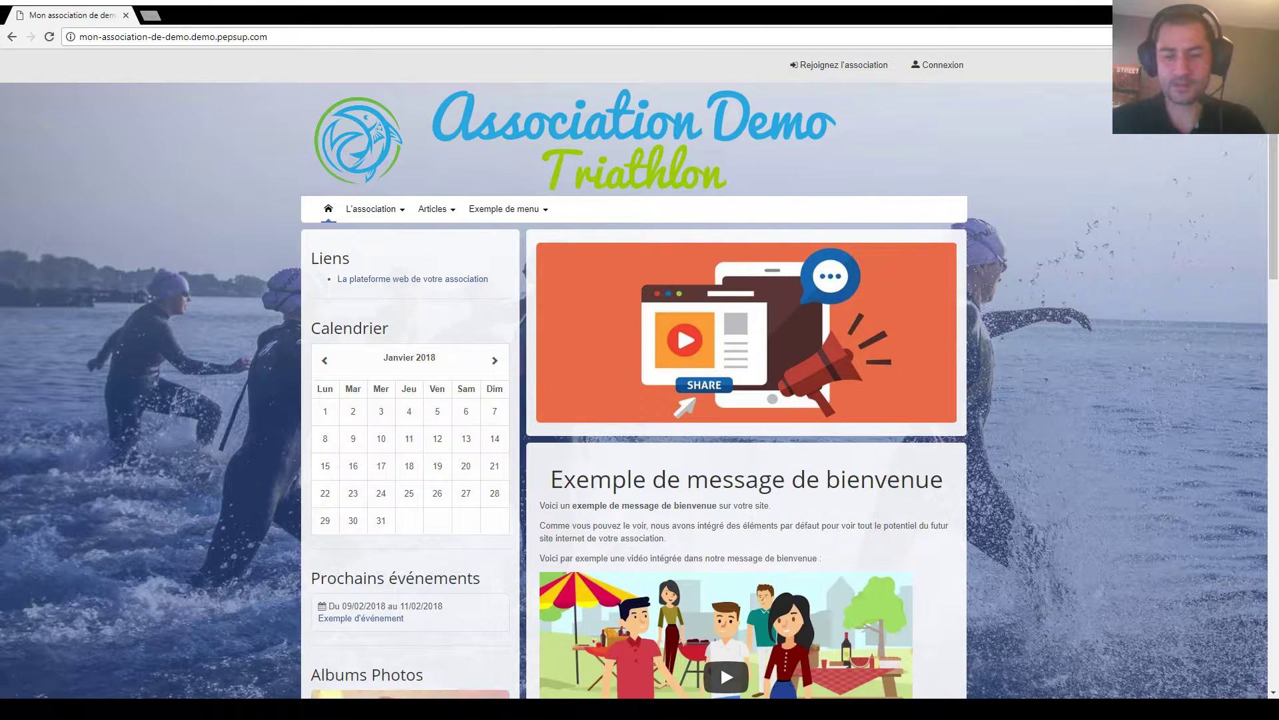
Step: Sign in to the association site with the saved account email and password
click(953, 64)
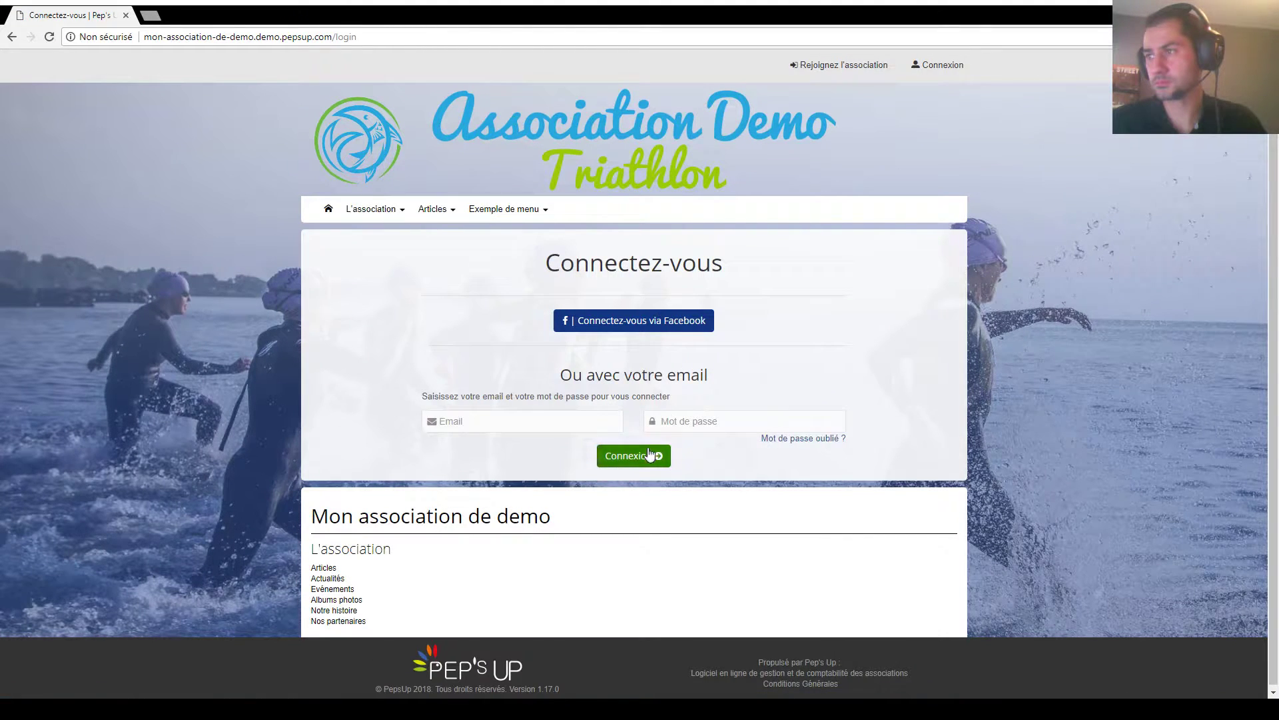
click(562, 415)
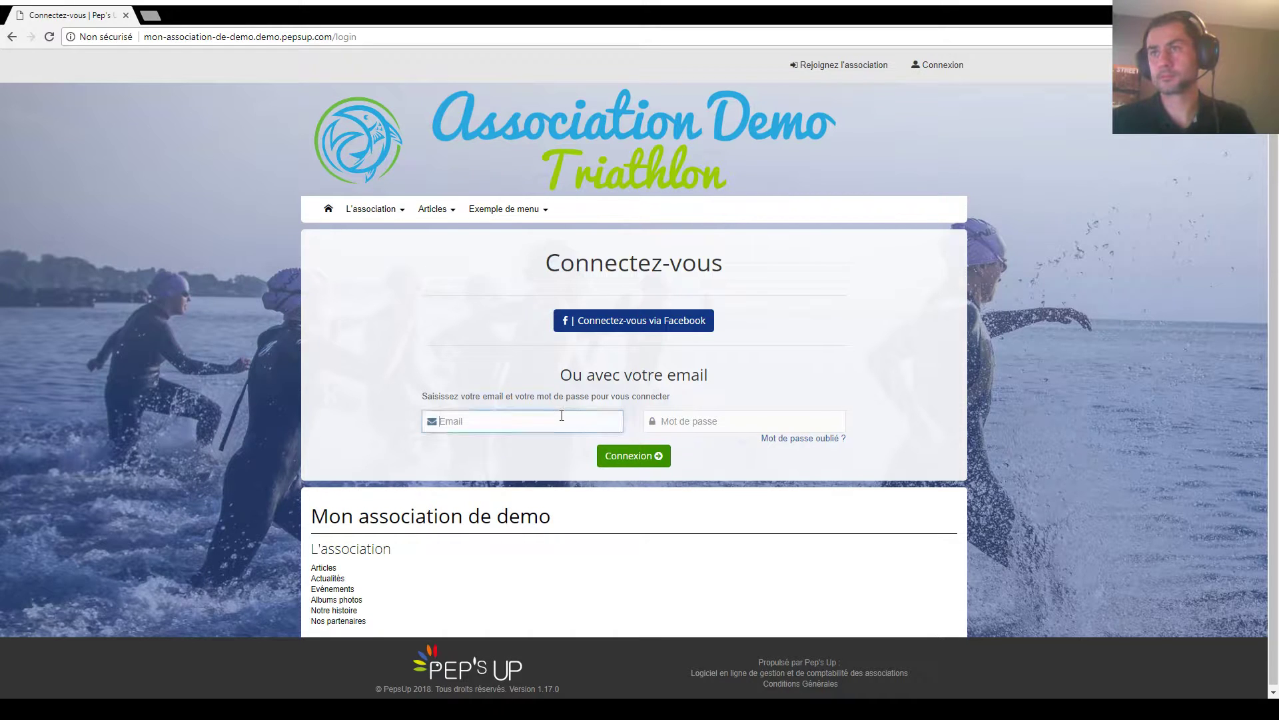
click(517, 440)
click(653, 455)
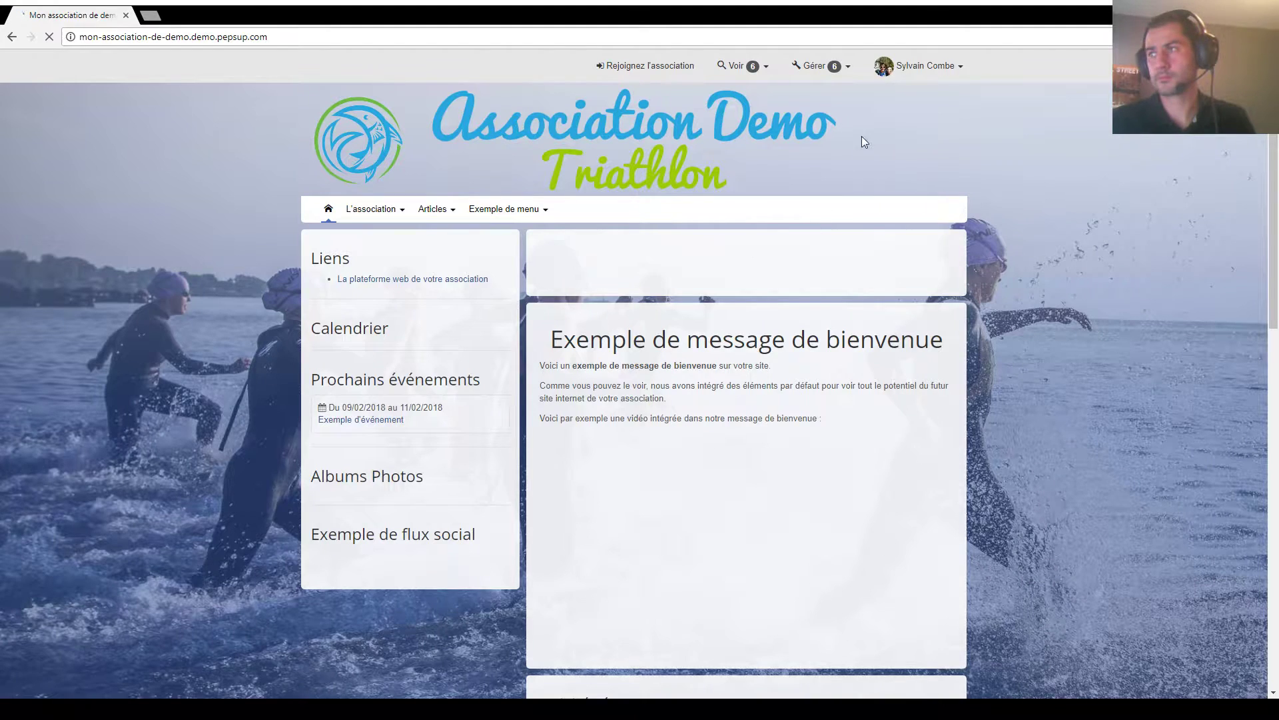
Step: Open the management space of Association Démo and display its contacts dashboard
click(834, 70)
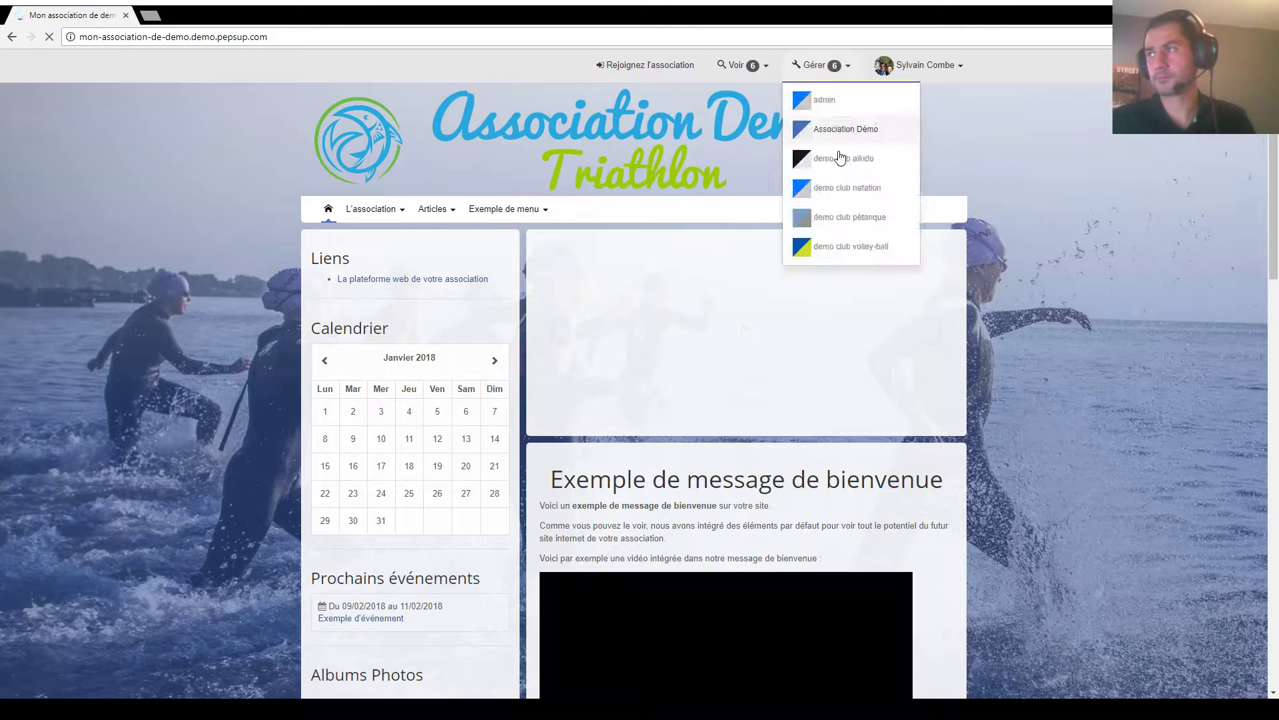
click(845, 131)
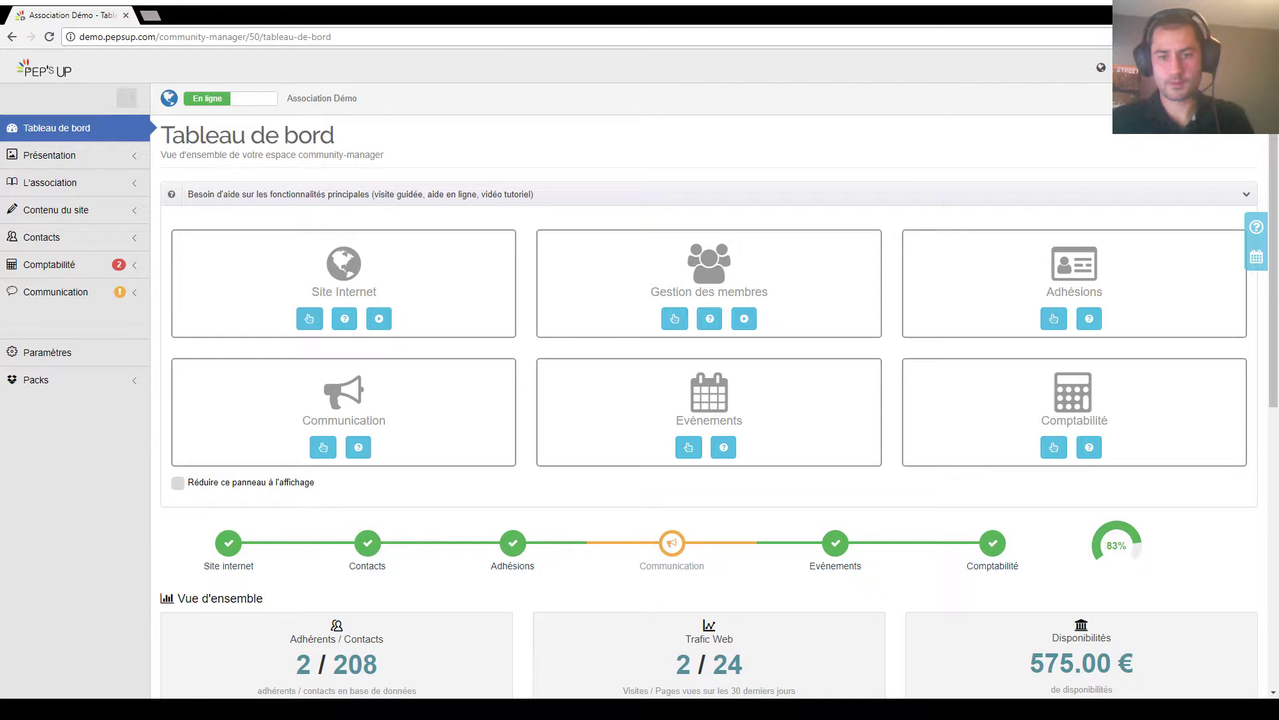
click(56, 241)
click(90, 284)
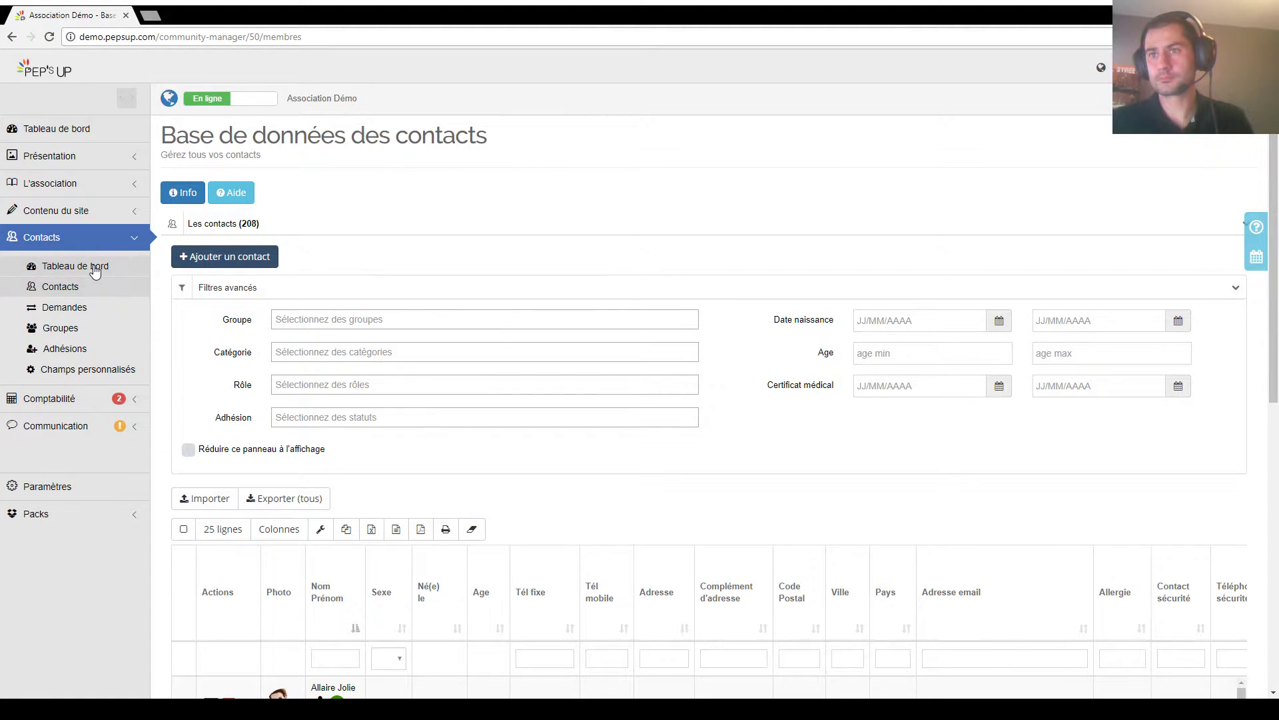
click(94, 267)
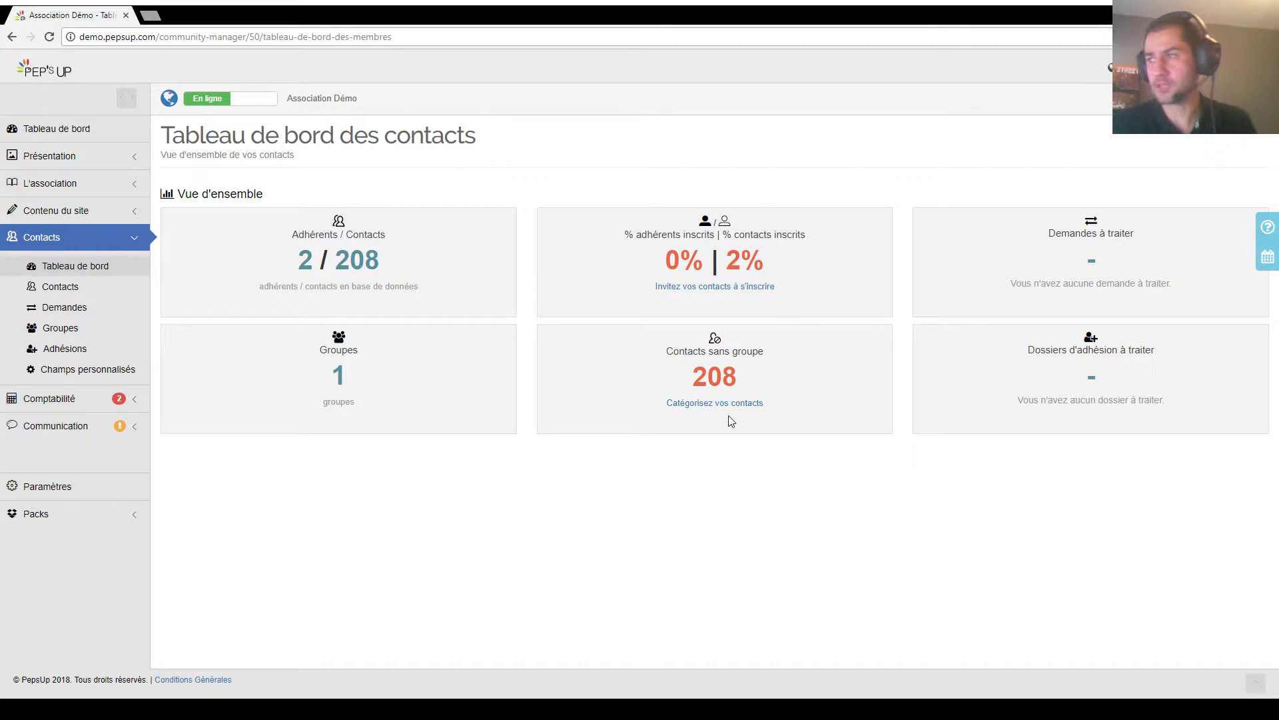
Step: Open the contact database and look through the list of contacts
click(60, 288)
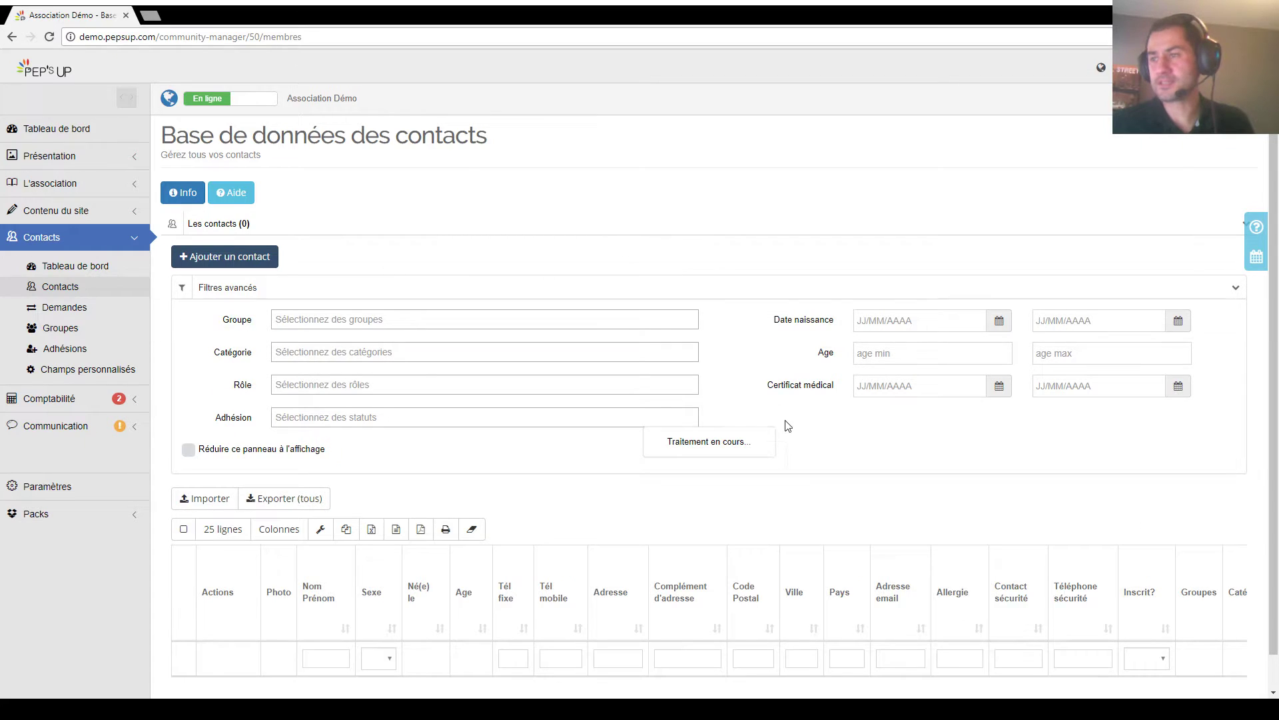
scroll(862, 369, down, 3)
scroll(887, 571, down, 2)
scroll(893, 560, down, 1)
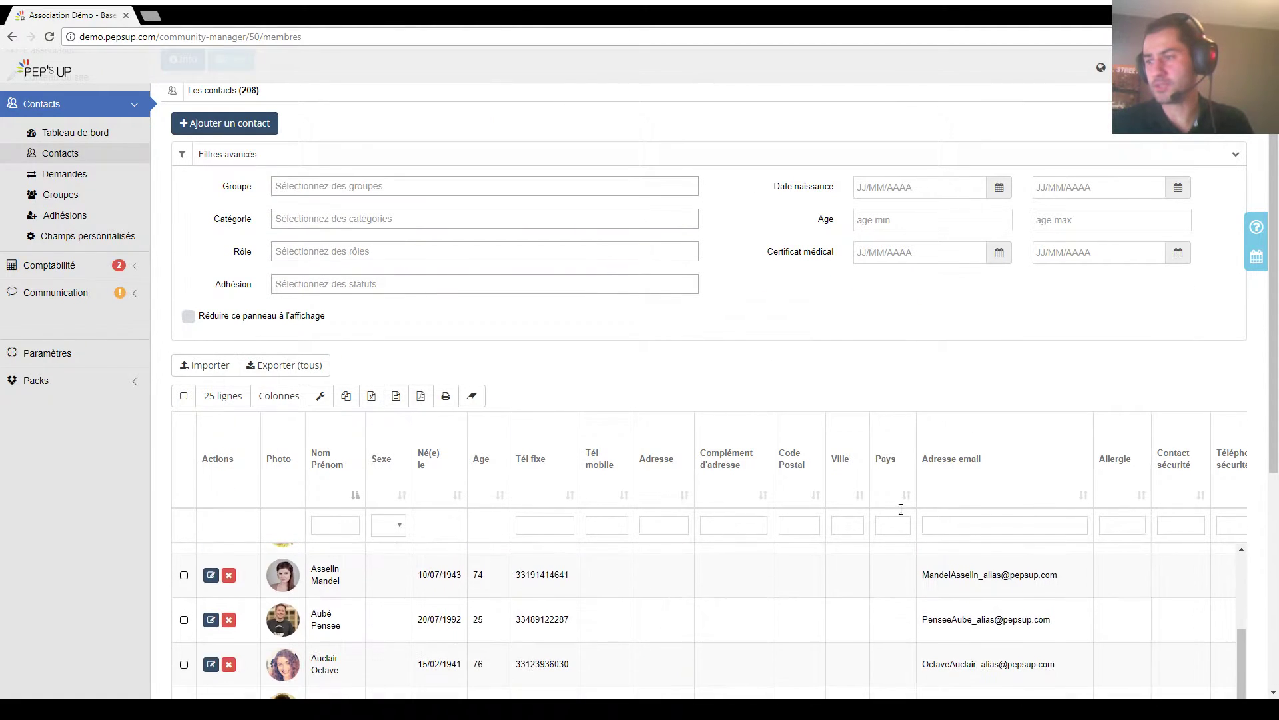
scroll(861, 428, up, 3)
Step: Look through the contact requests, the groups, and the membership files with their online membership configuration
click(75, 311)
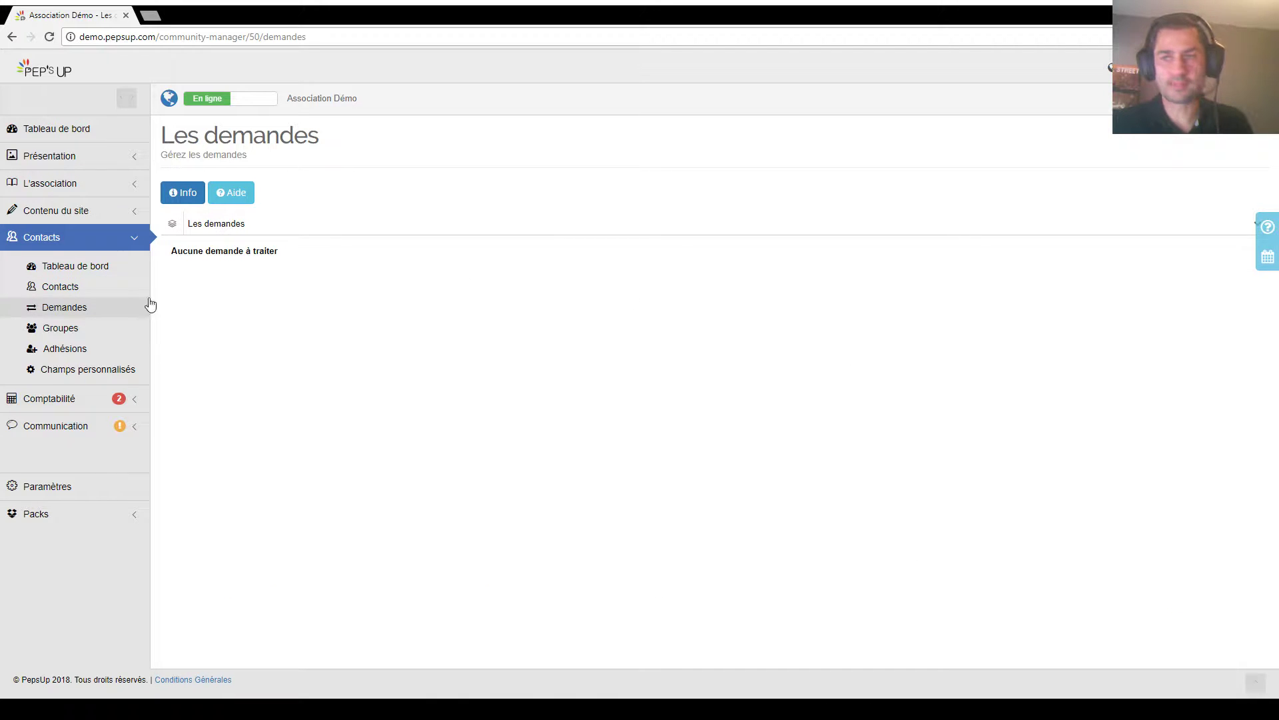
click(97, 332)
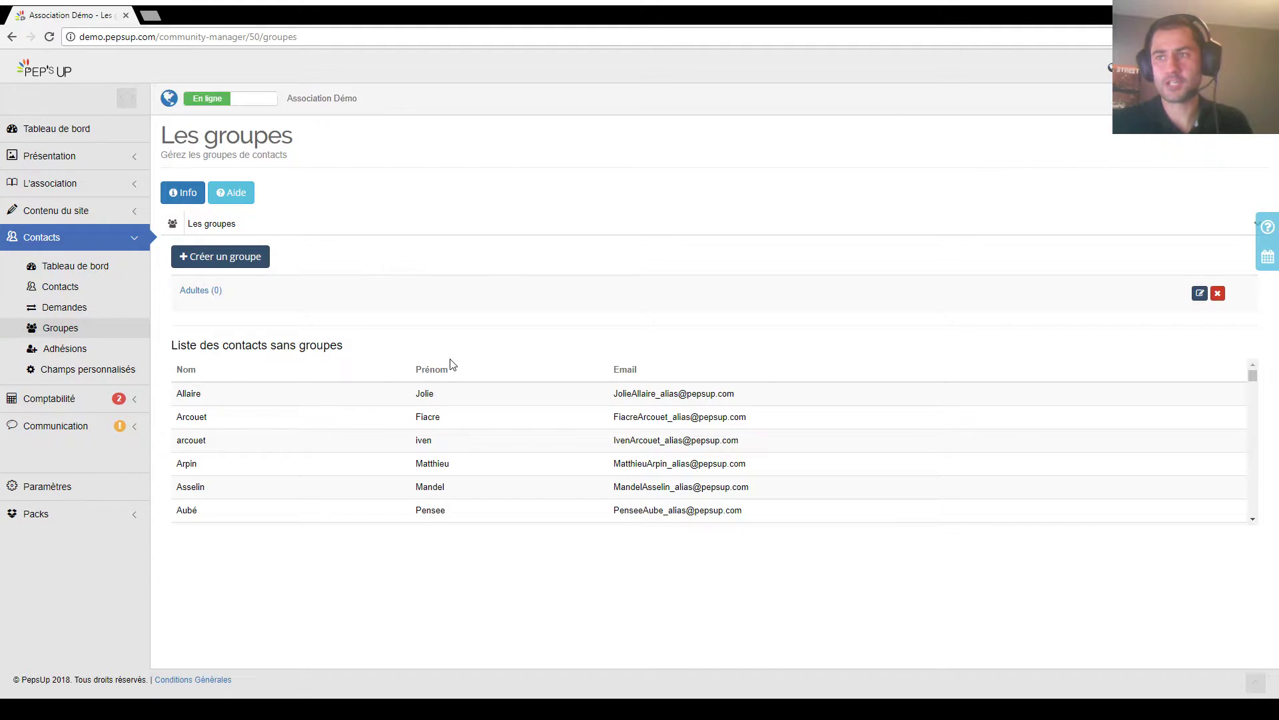
click(105, 346)
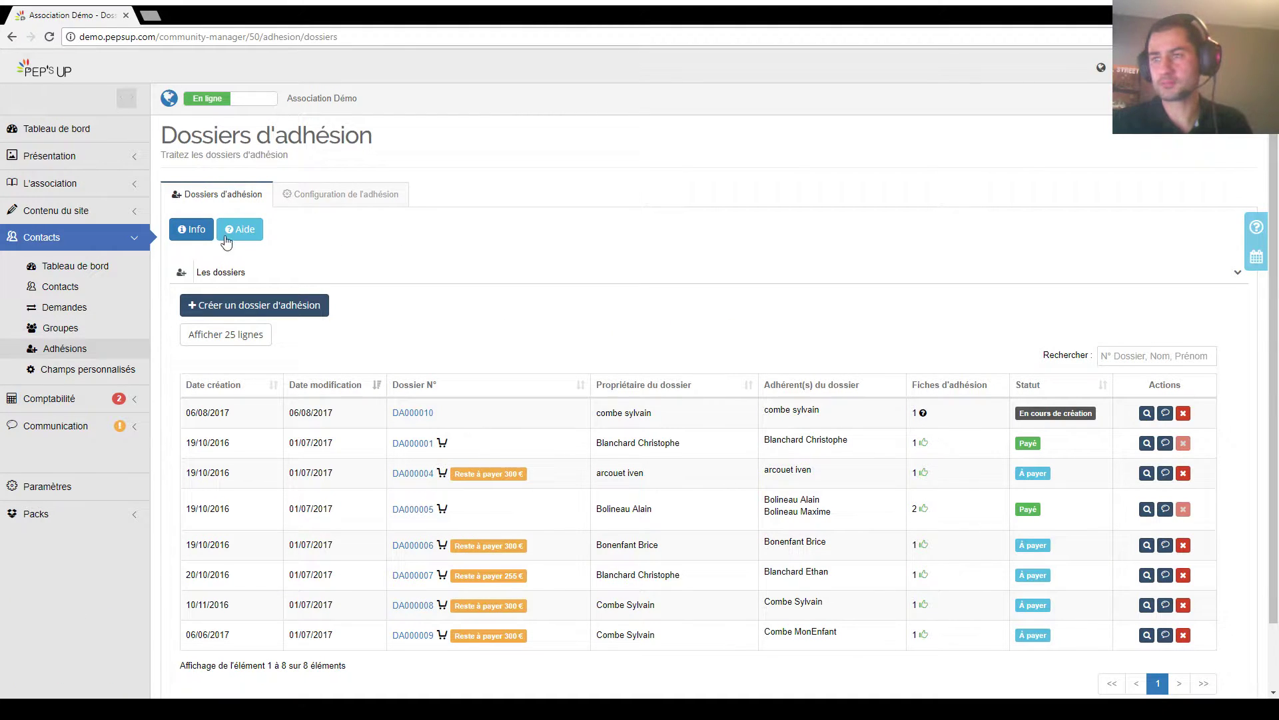
click(336, 197)
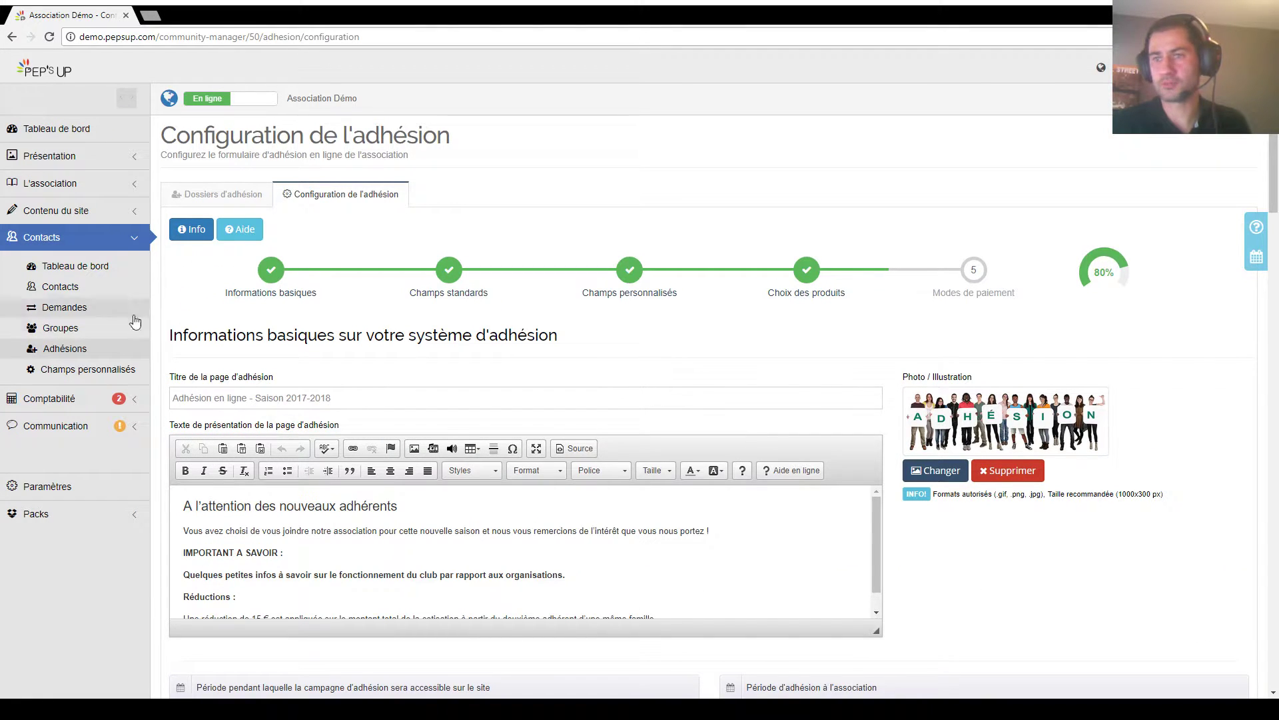
Step: Review the list of custom fields defined for contacts
click(92, 369)
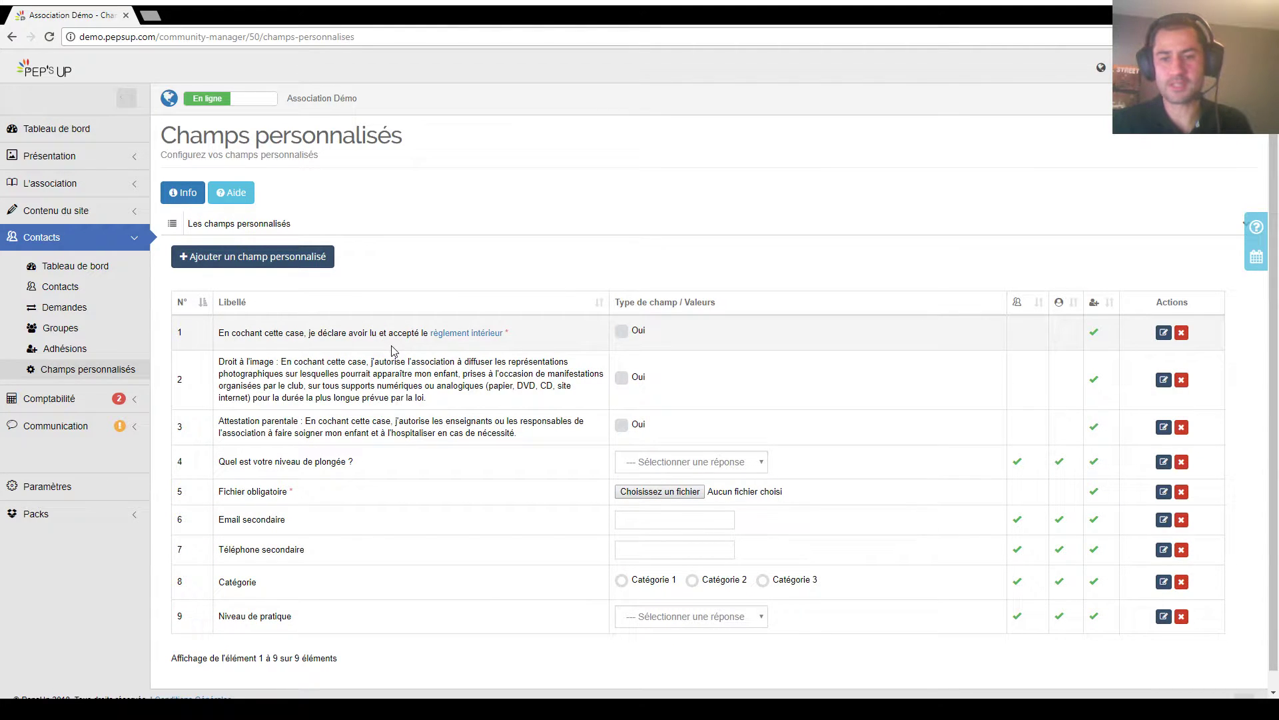
scroll(489, 333, down, 1)
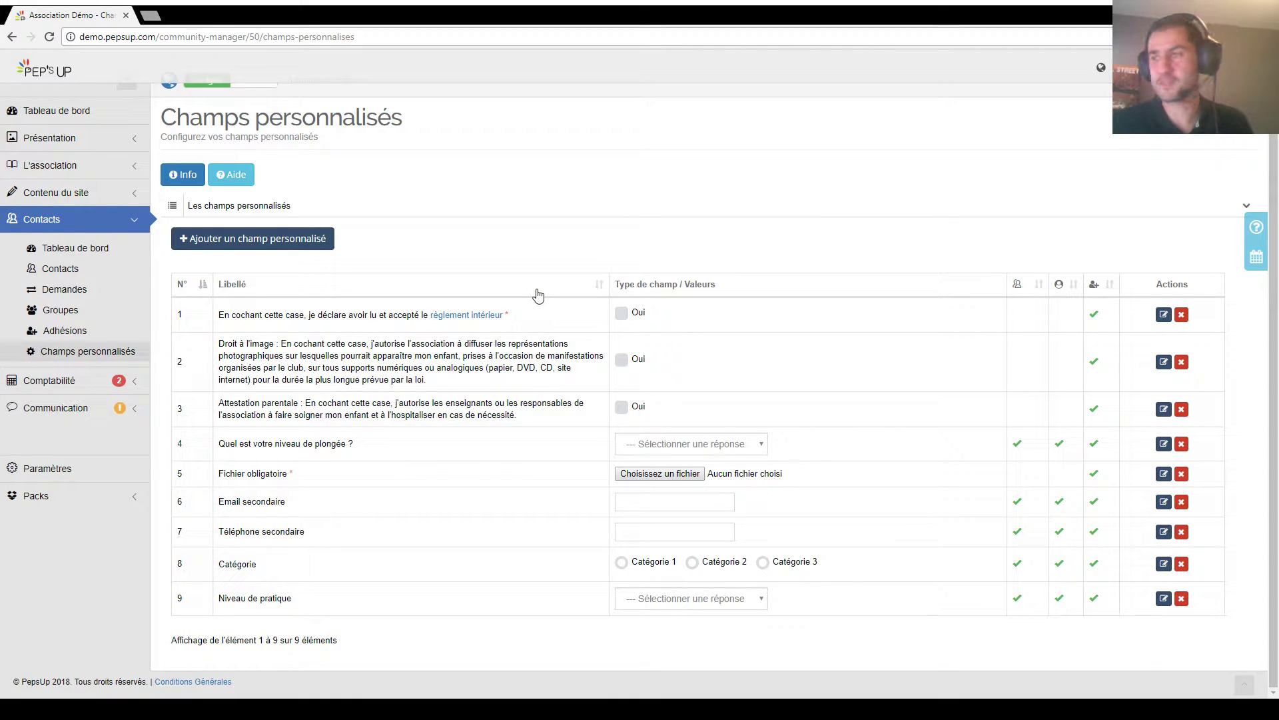
click(222, 340)
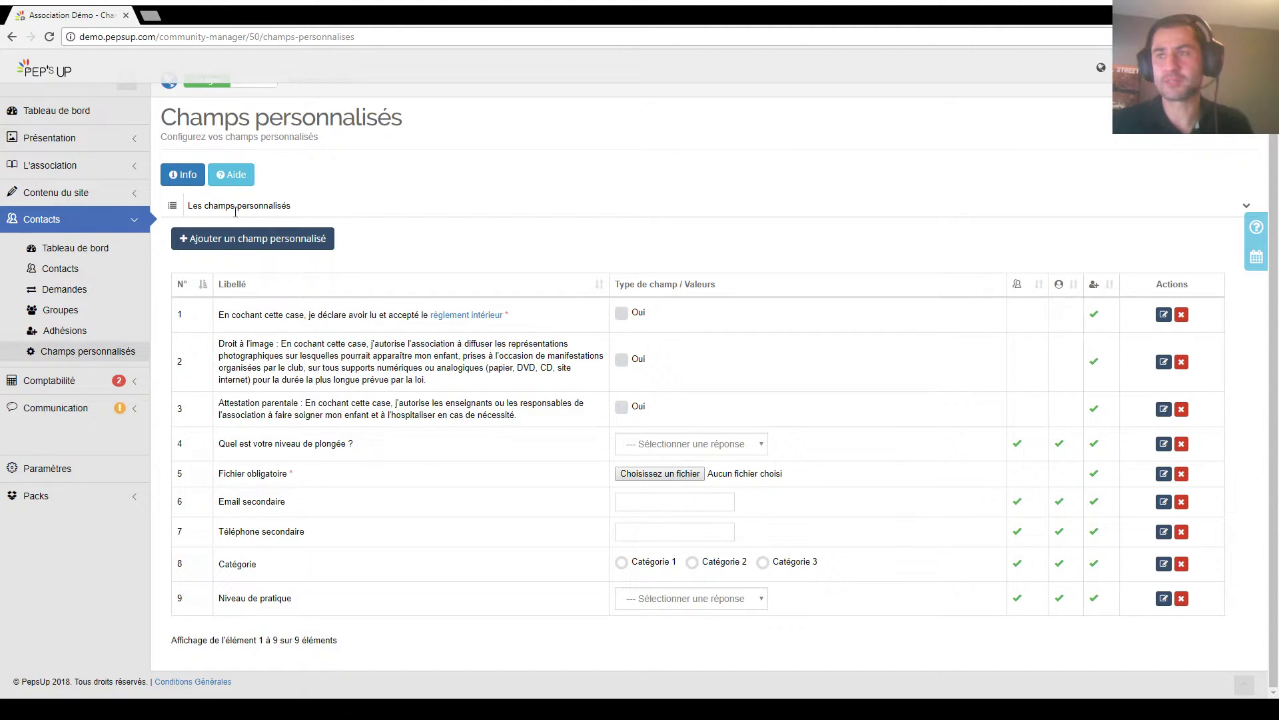
Step: Start a new contact in the contact database with the last name "Nom" and the first name "Prenom"
click(112, 271)
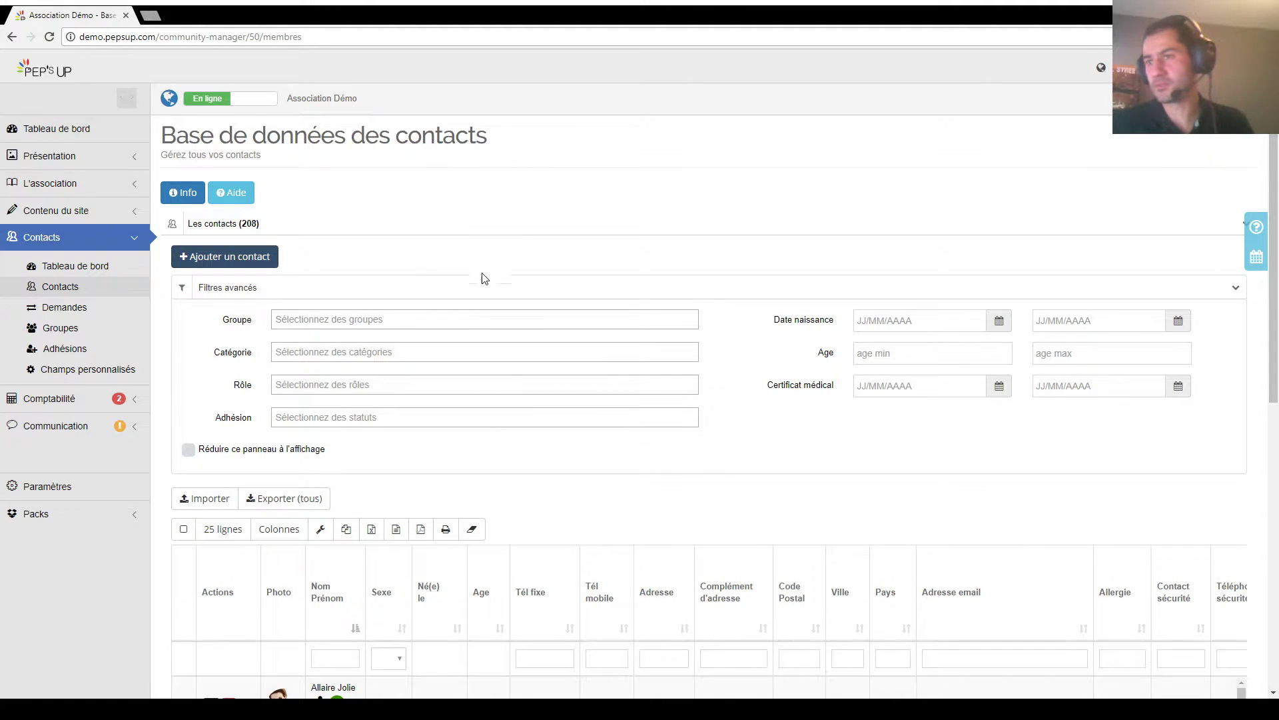
click(233, 259)
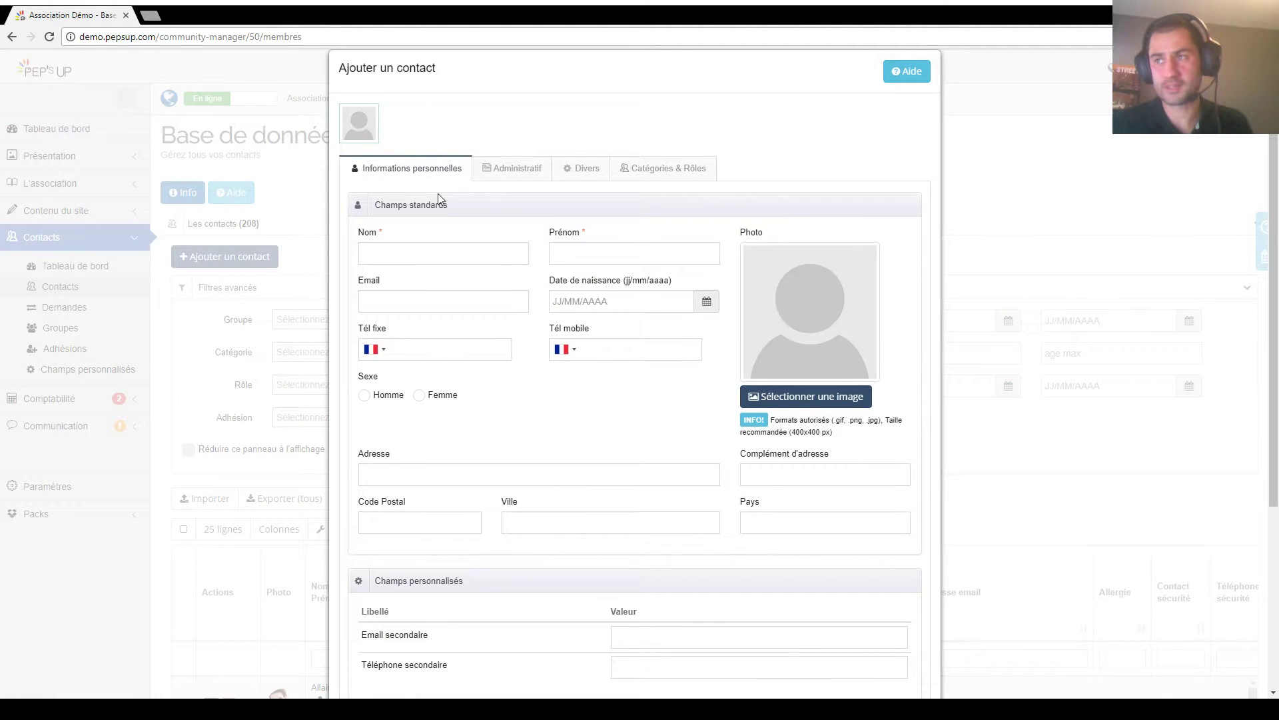
scroll(438, 199, down, 1)
click(429, 190)
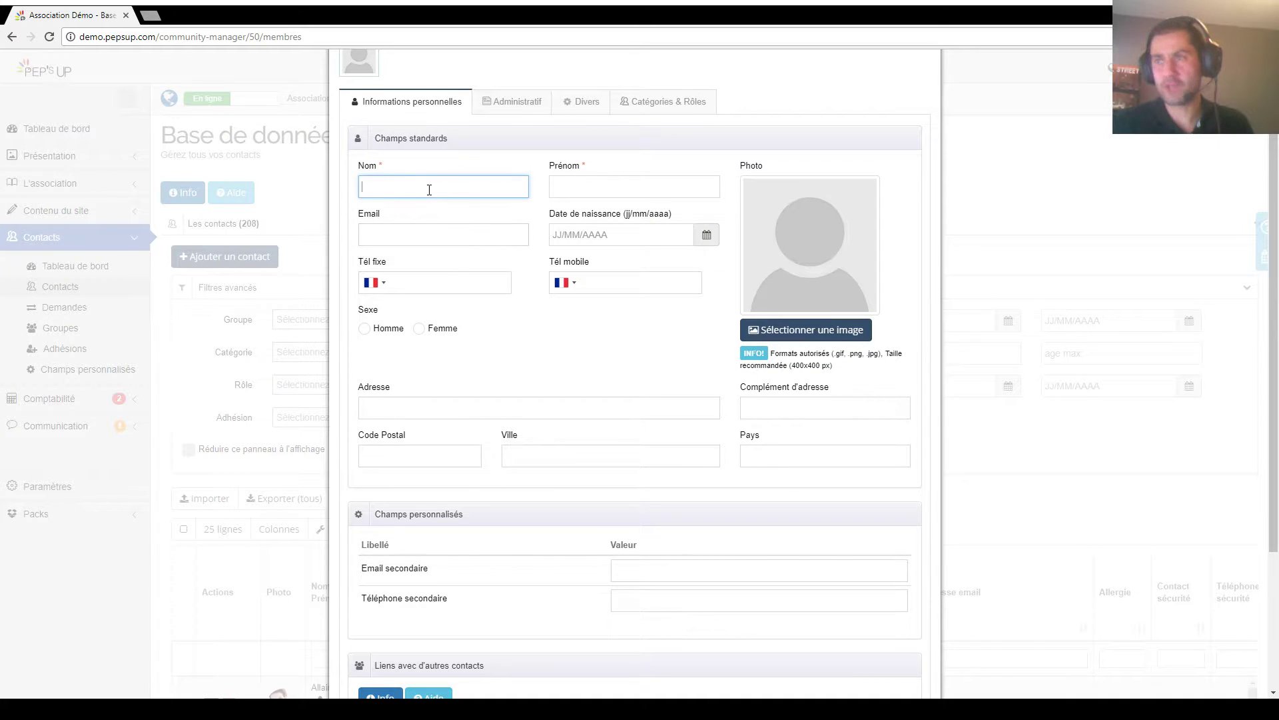
key(Tab)
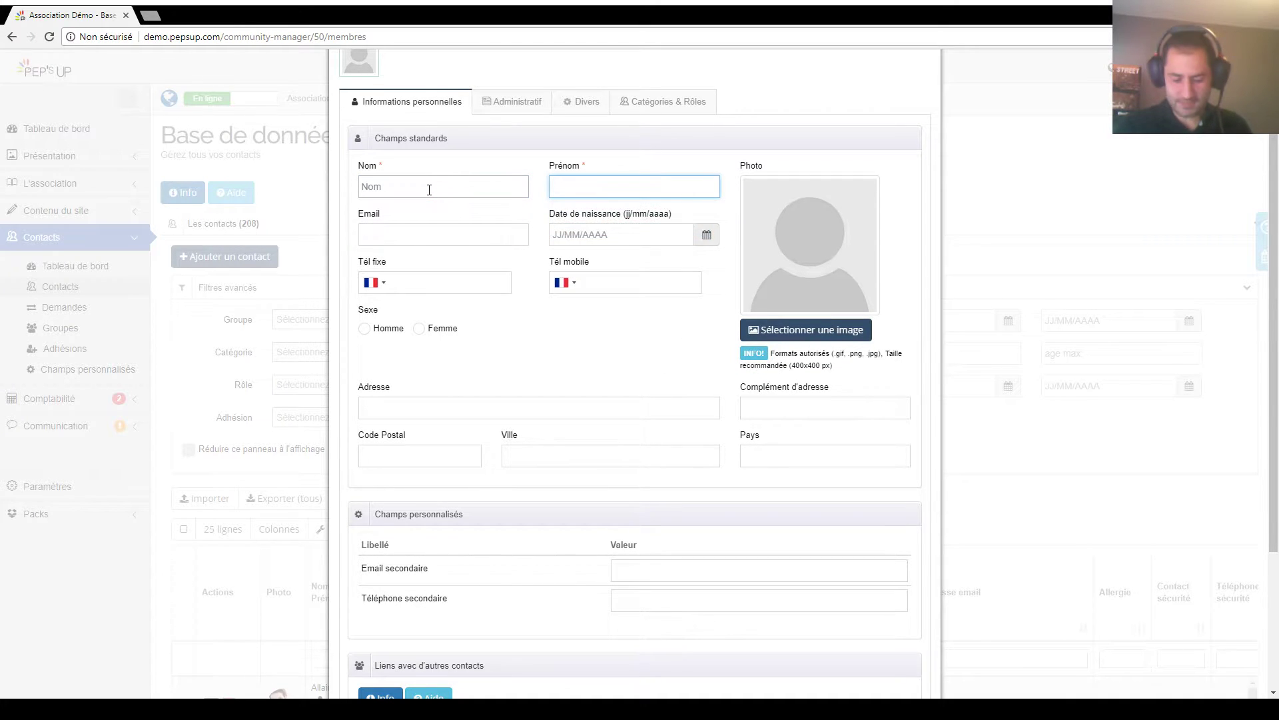
text(Prenom)
click(444, 237)
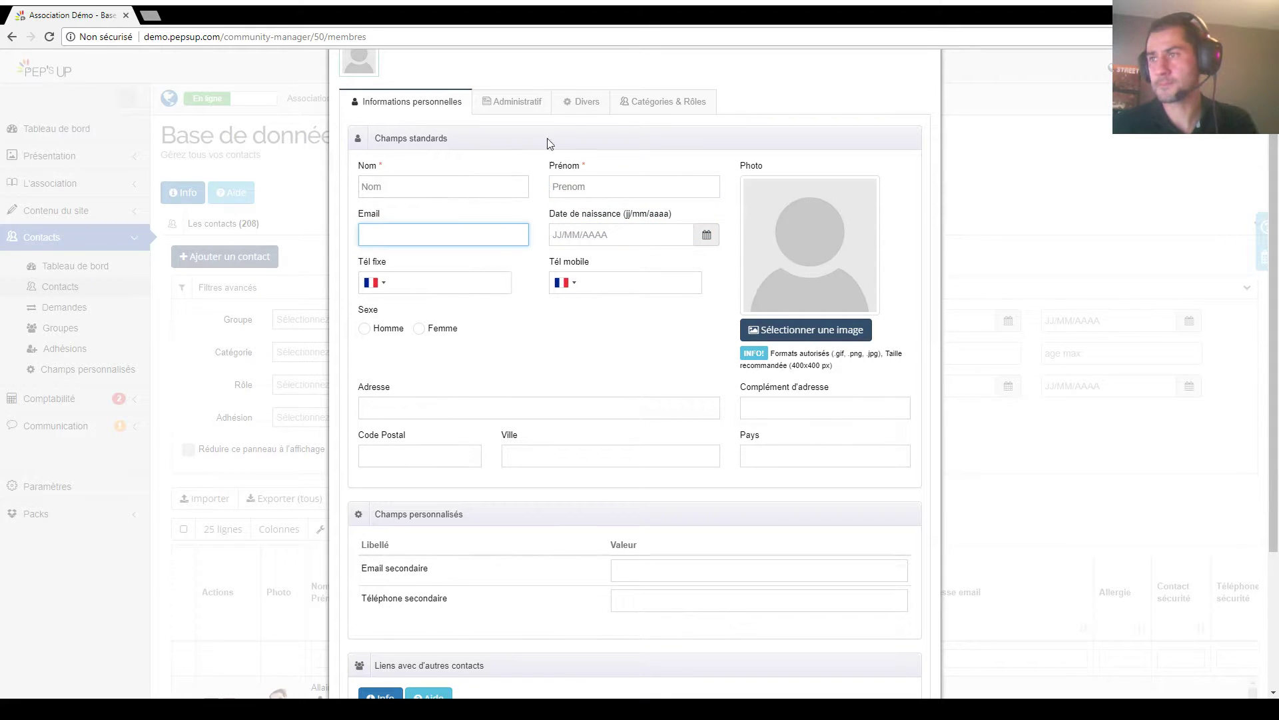
Step: Assign the Membre du Bureau category to the new contact and save it
scroll(553, 187, down, 3)
scroll(491, 251, up, 4)
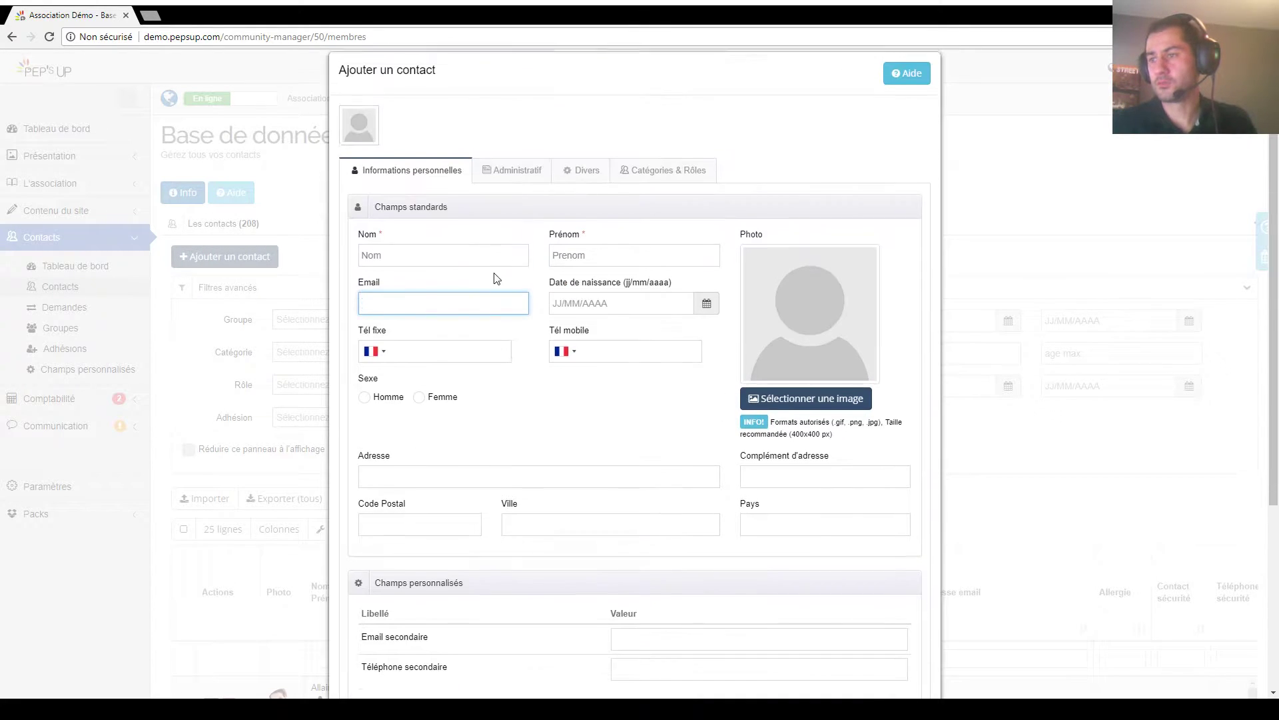
click(488, 186)
click(585, 177)
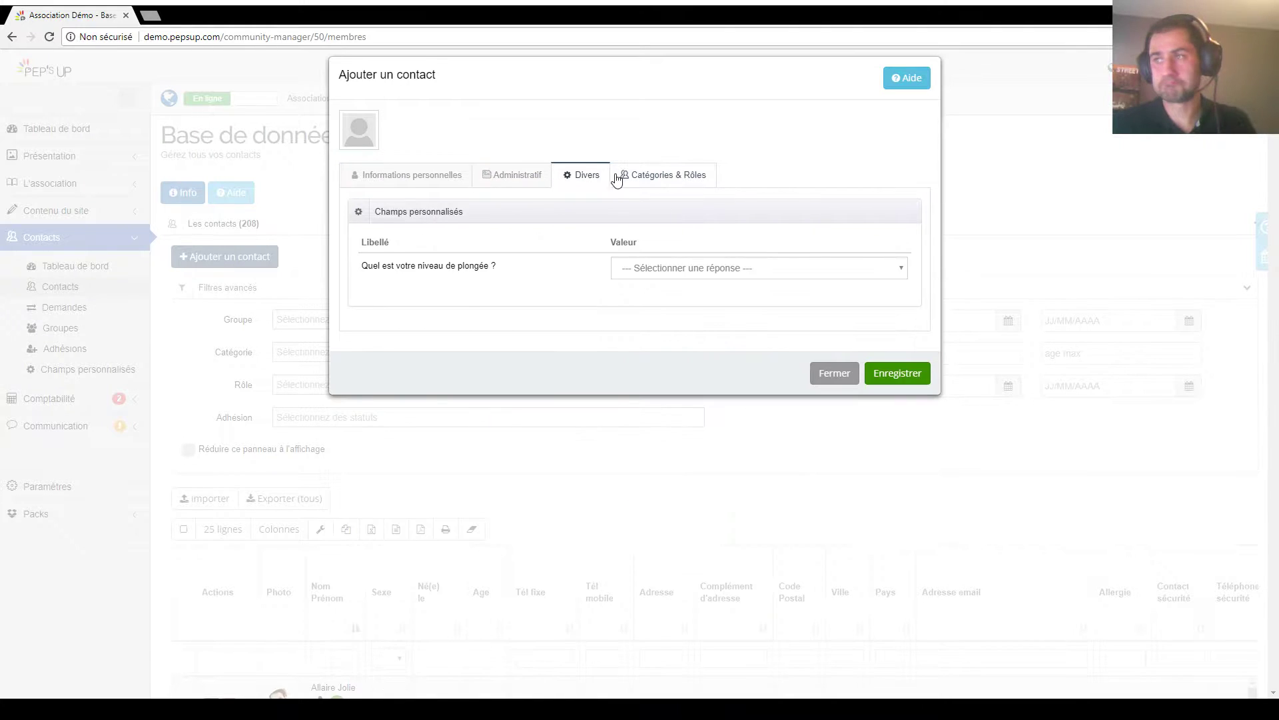
click(657, 176)
click(418, 390)
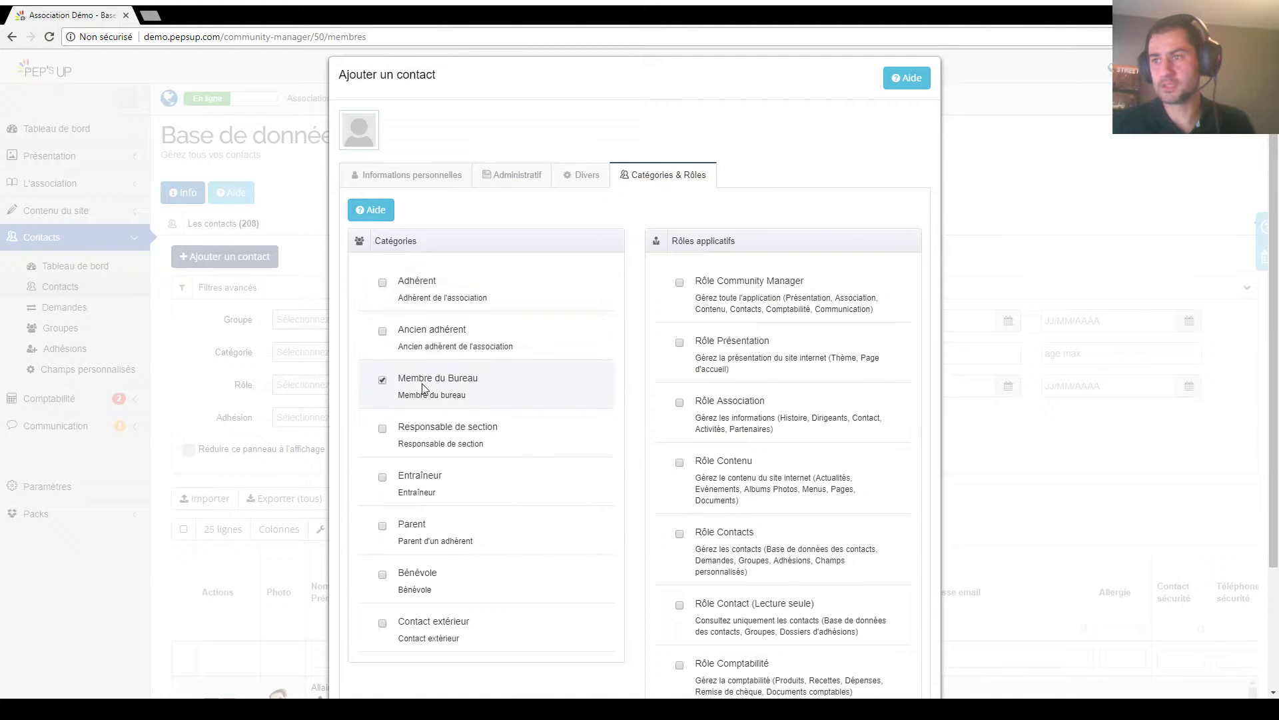
scroll(742, 442, down, 2)
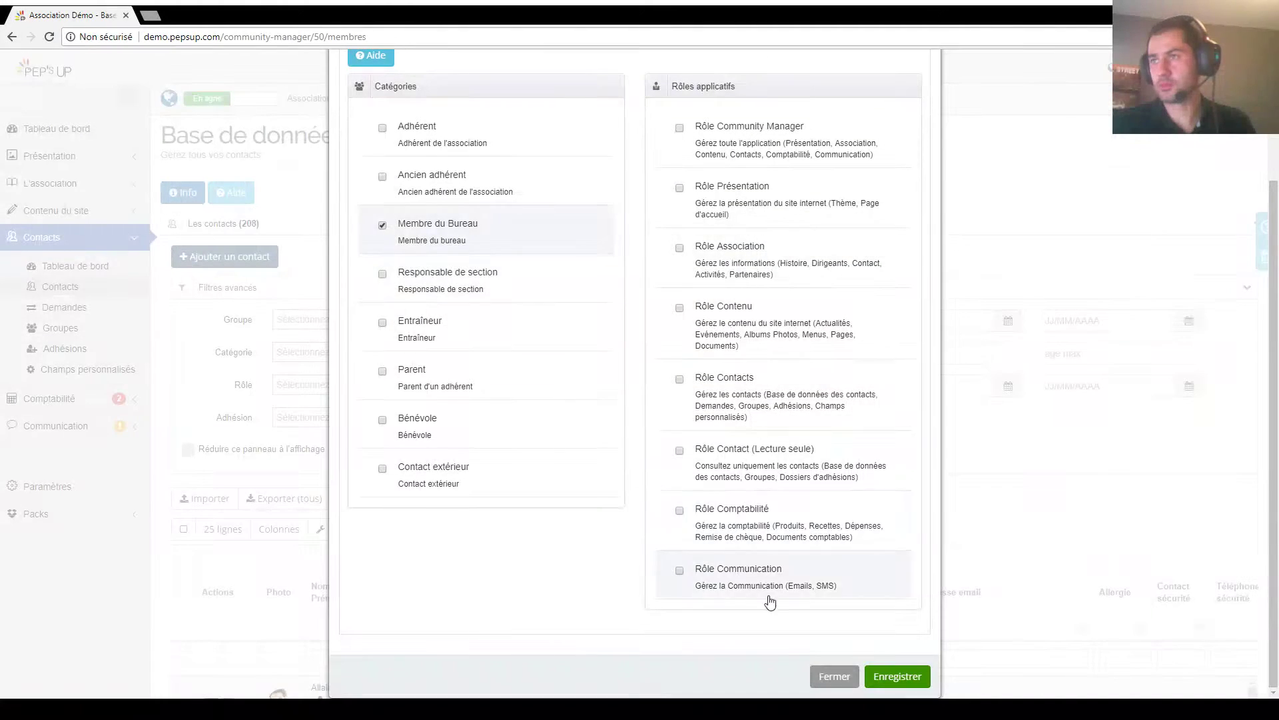
click(899, 677)
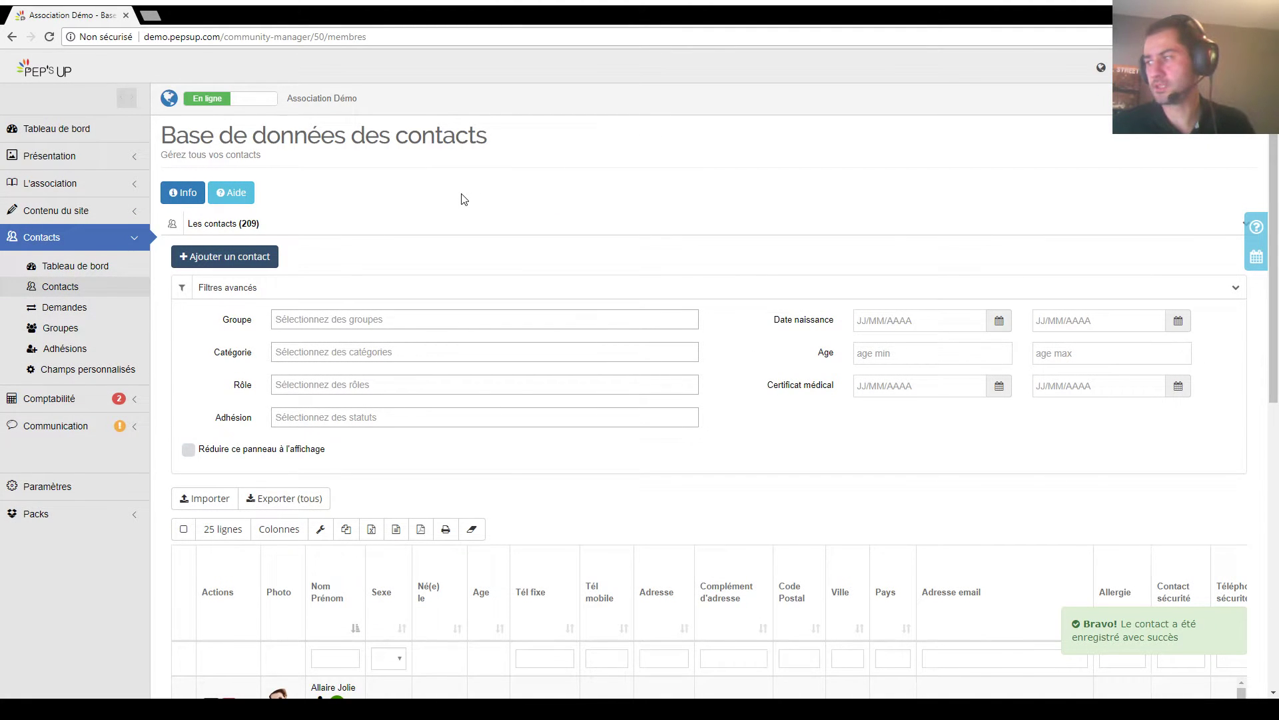
Step: View the instructions for importing contacts from a CSV file without importing anything
scroll(537, 448, down, 1)
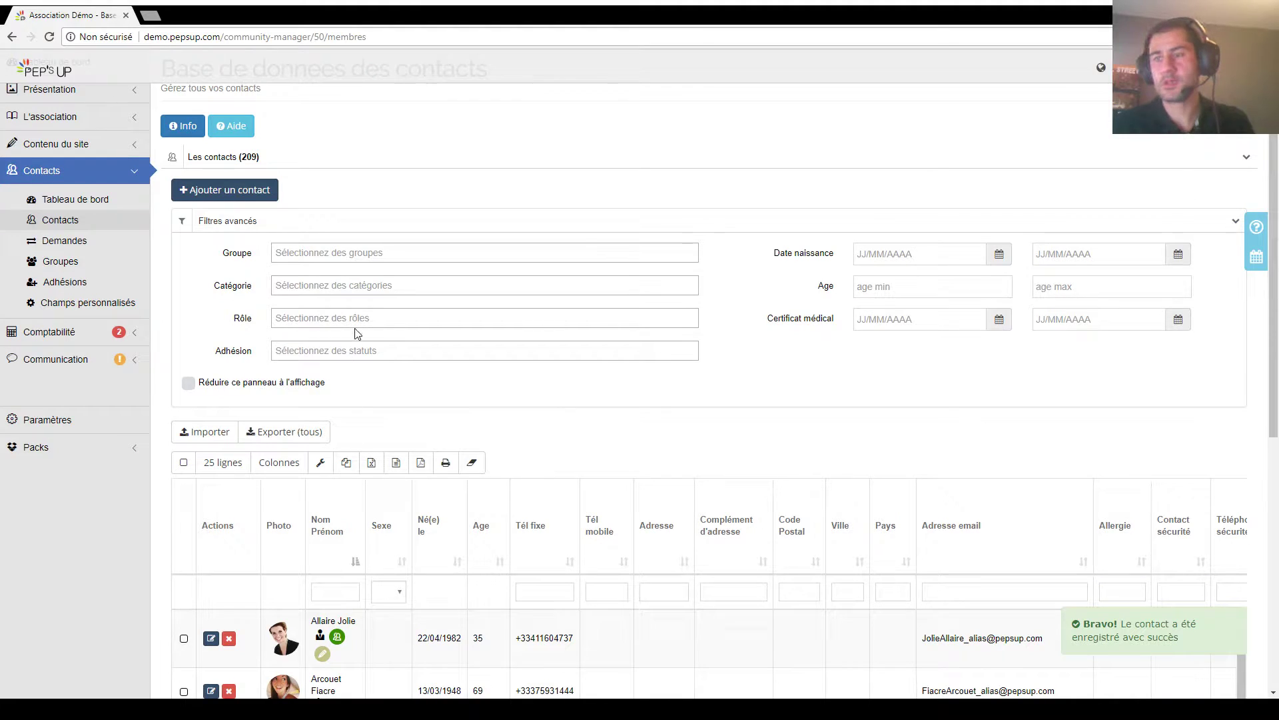
scroll(358, 333, up, 1)
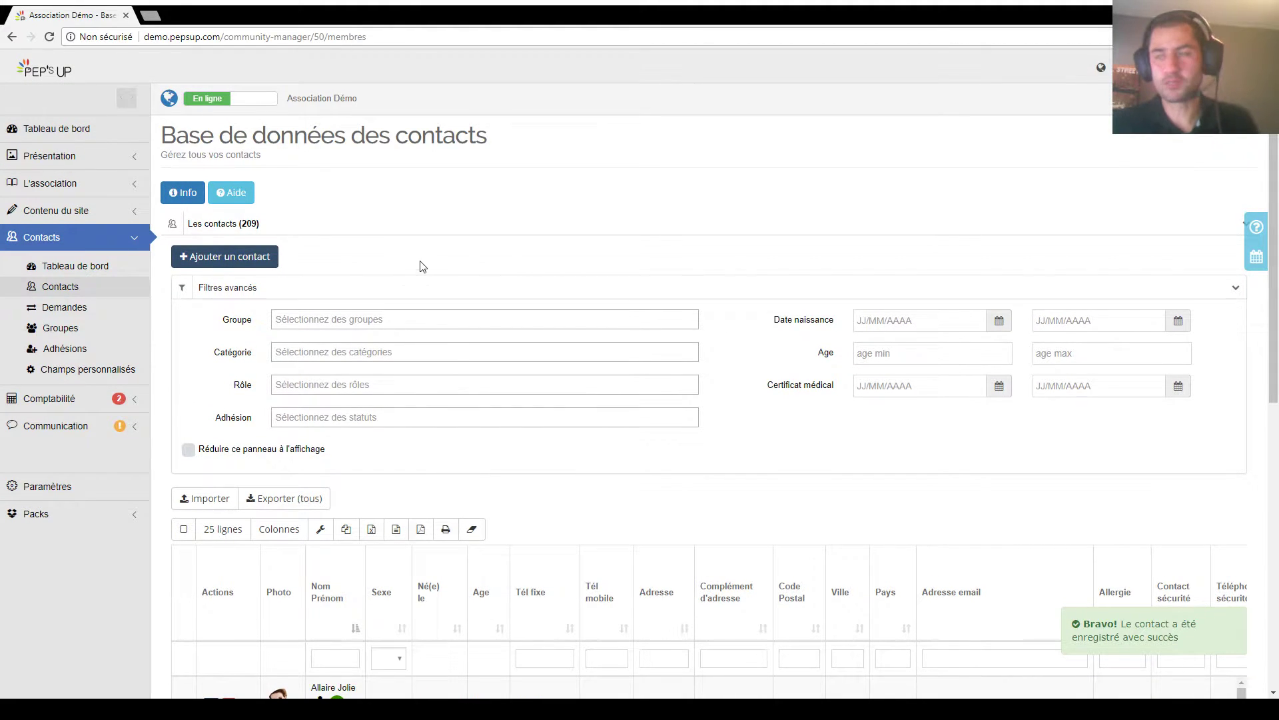
click(214, 502)
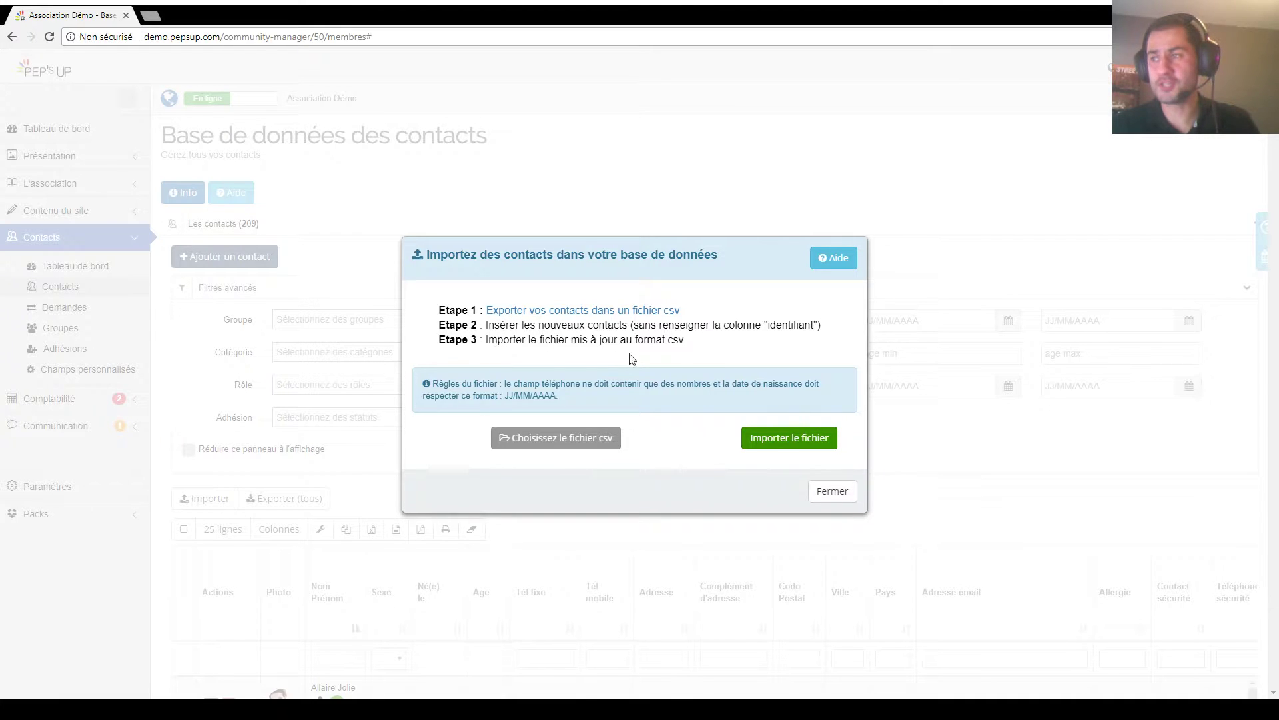
click(832, 491)
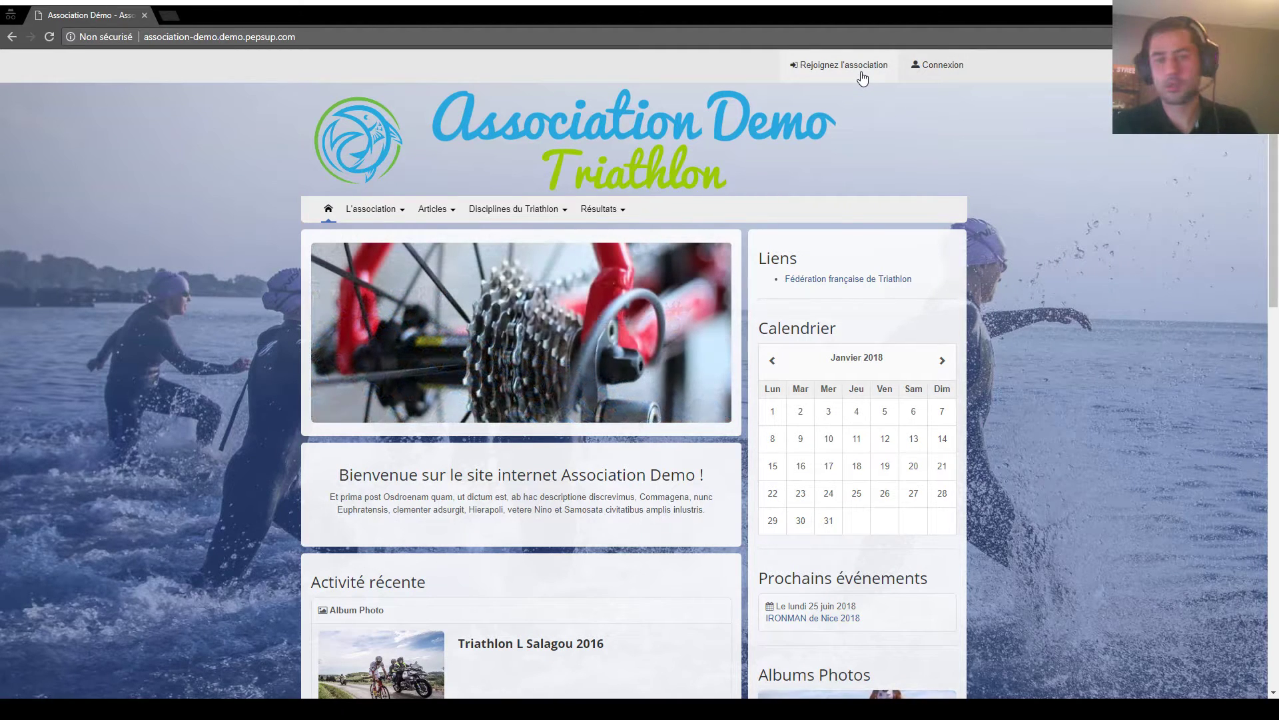
Step: On the public Association Démo site, open the joining request form for board members, coaches and other contacts
click(834, 66)
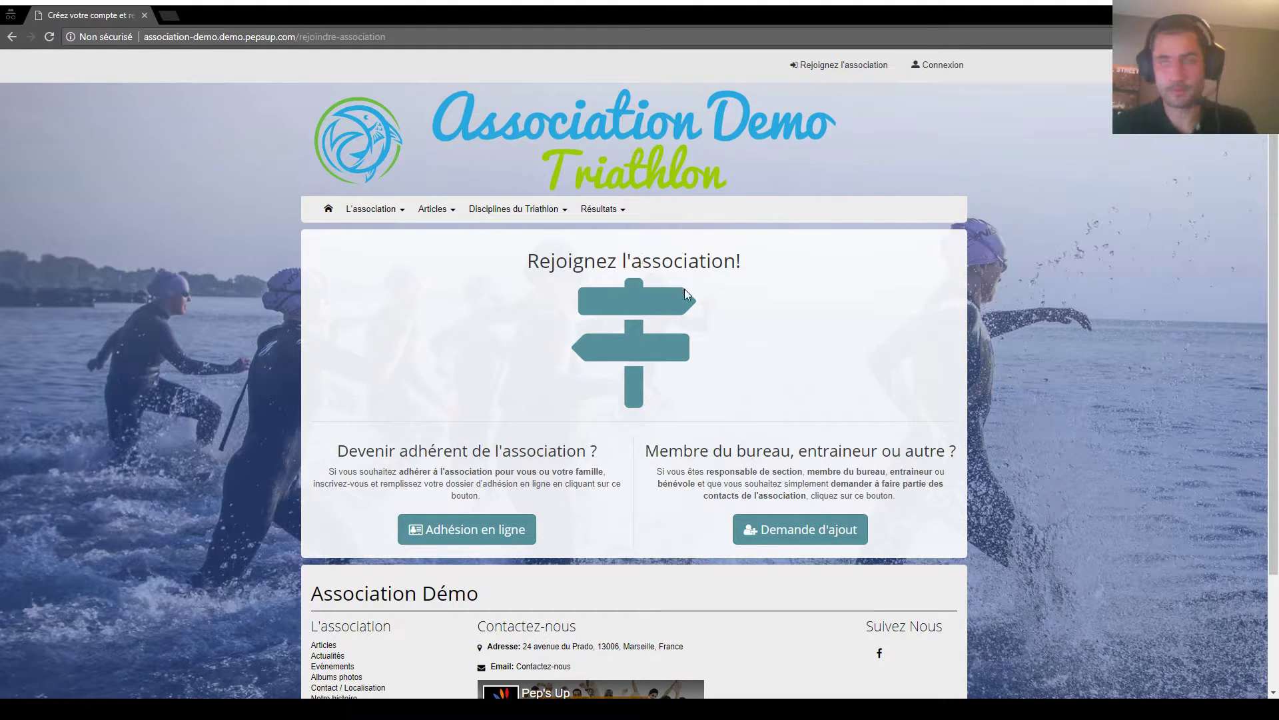
scroll(767, 380, down, 1)
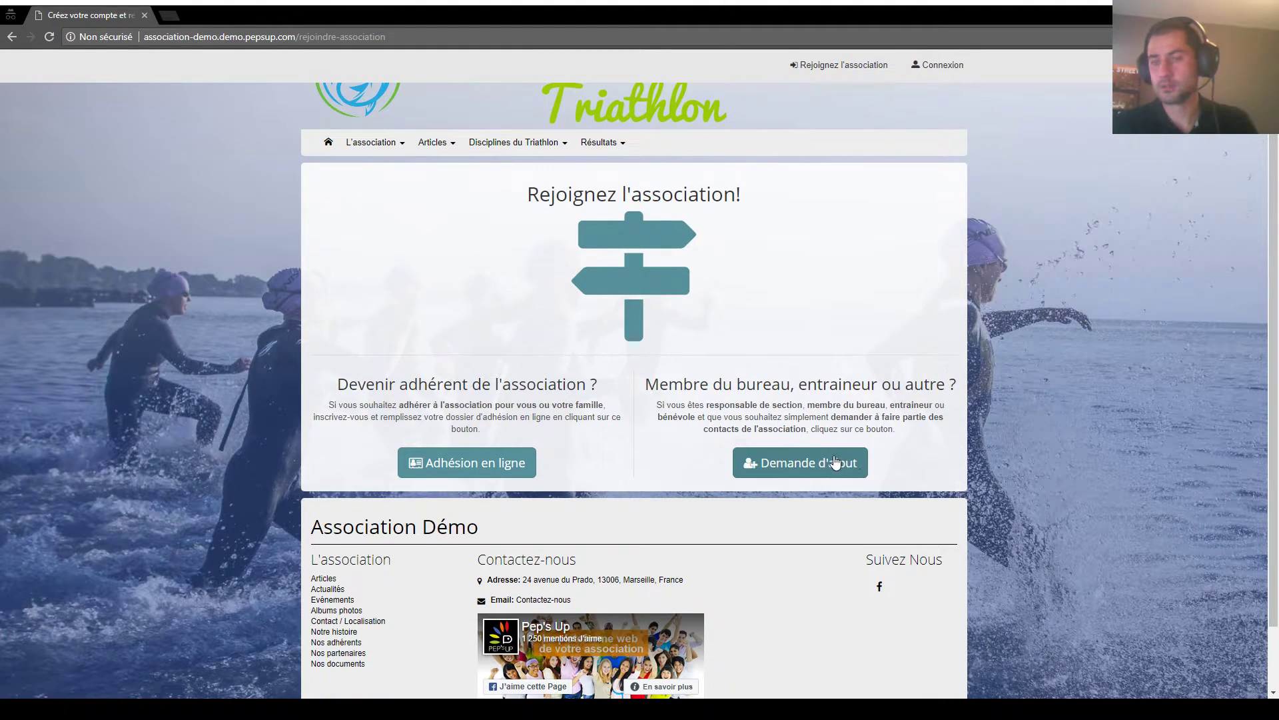
click(831, 460)
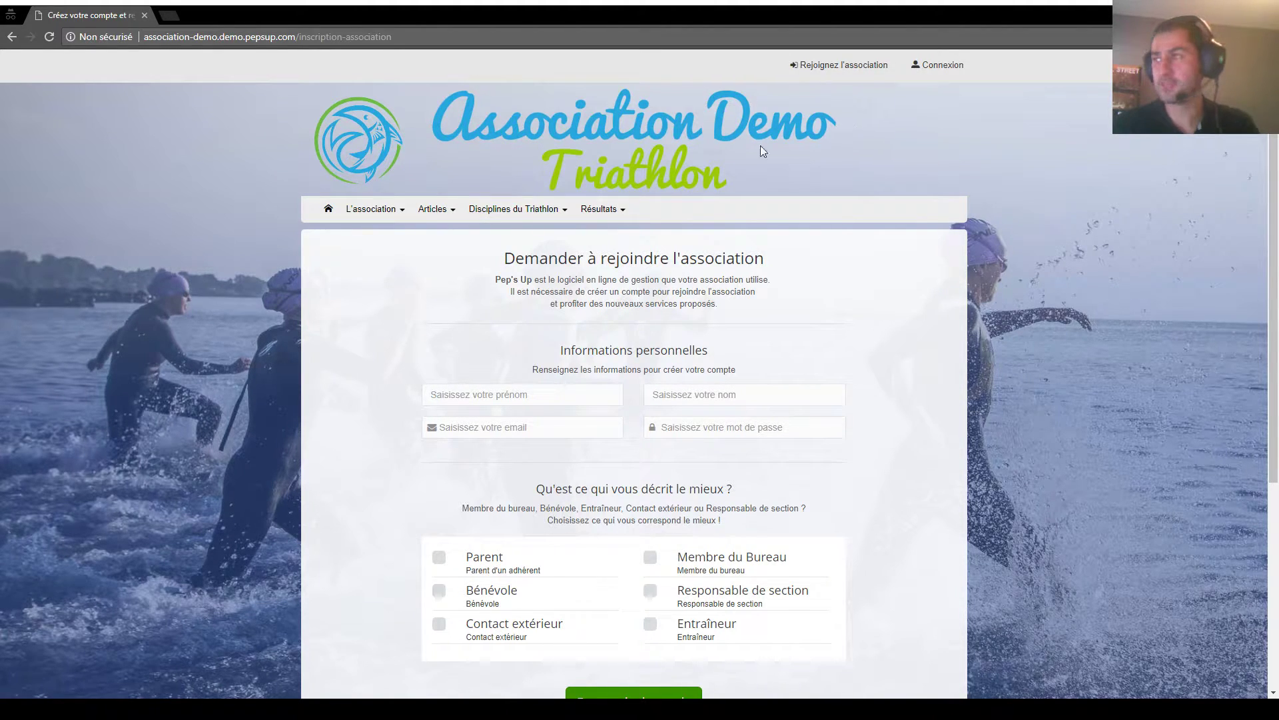
Step: Return to the association's joining options and open the online membership page
click(845, 71)
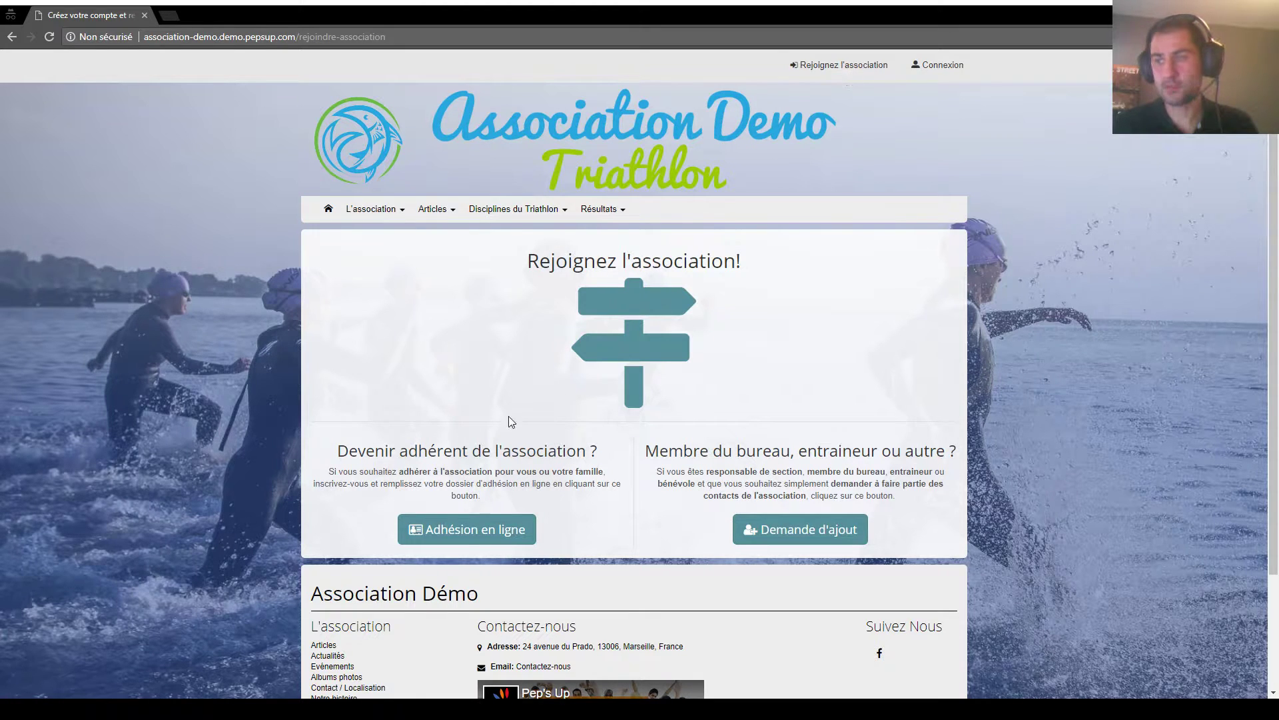
click(484, 530)
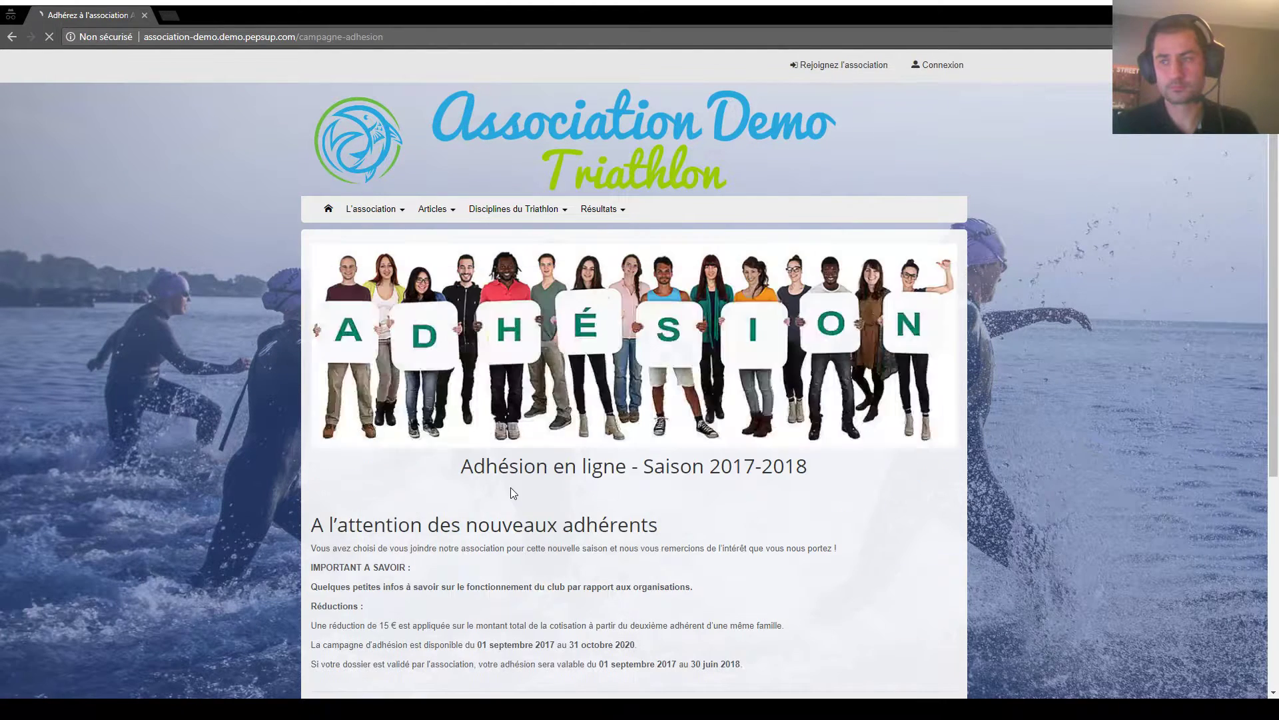
Step: Log in from the online membership page with the member account's saved email and password
scroll(584, 327, down, 2)
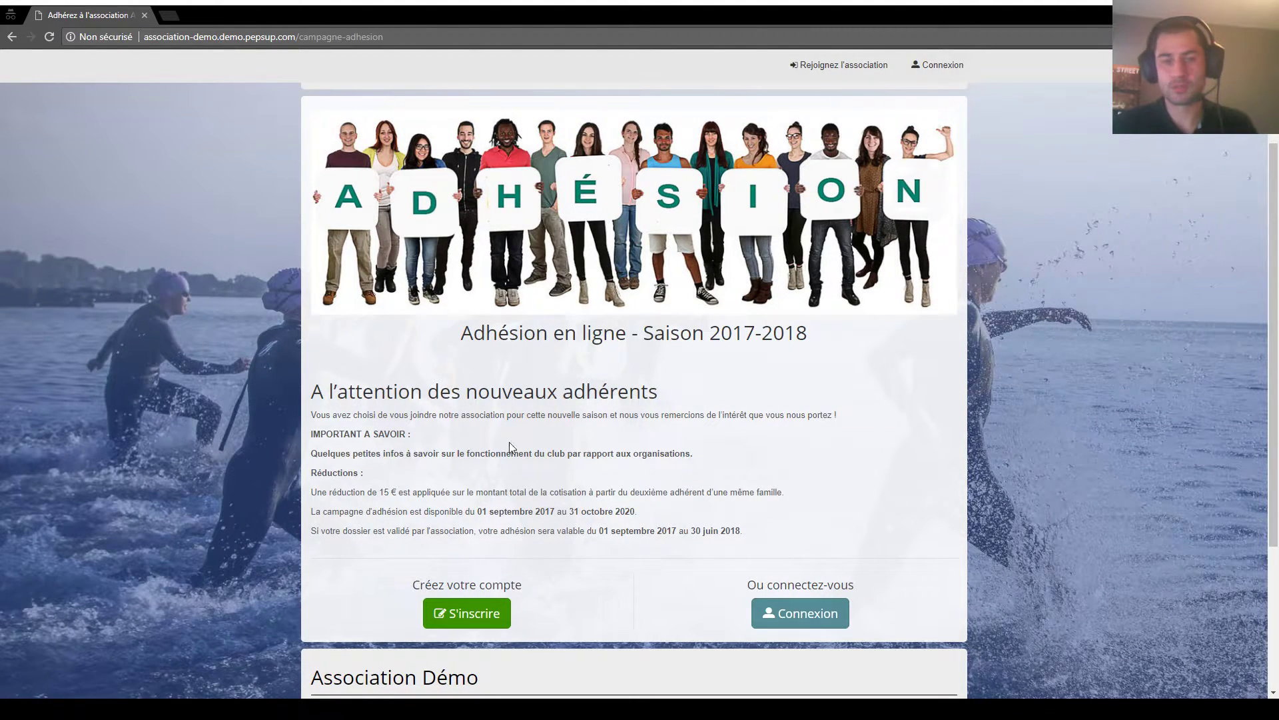
click(759, 613)
click(493, 423)
text(s)
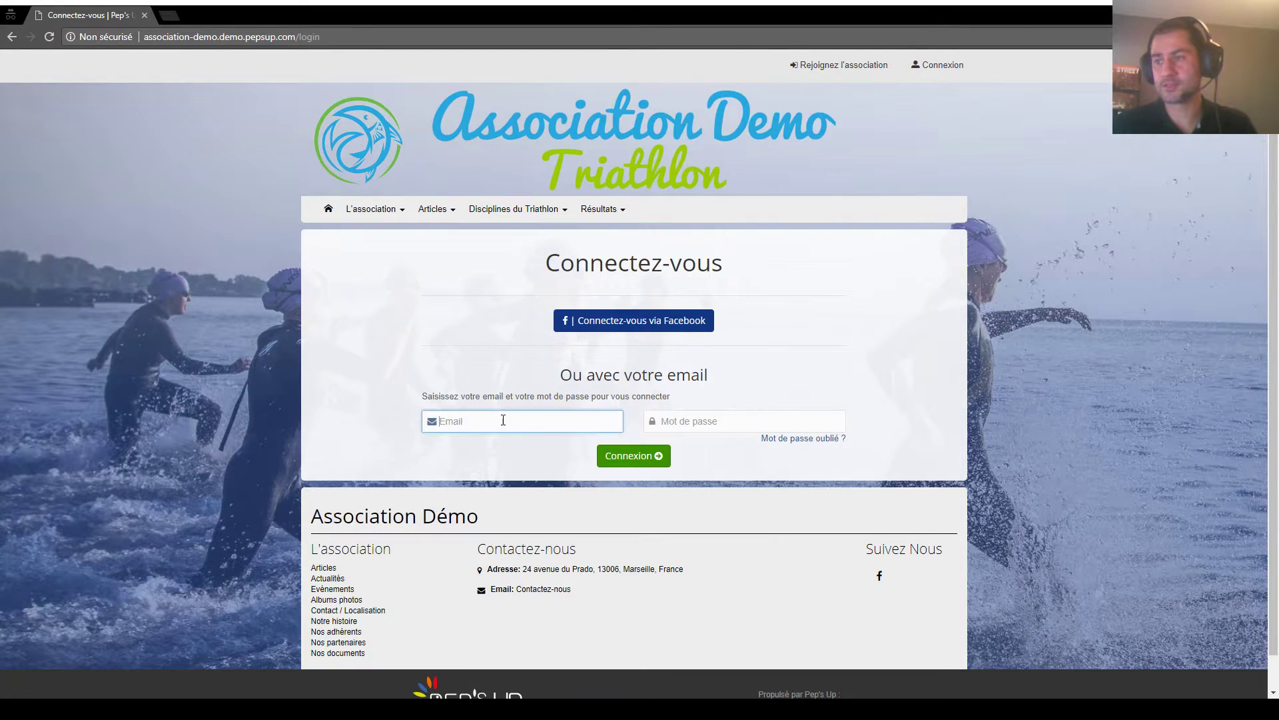
click(479, 445)
click(650, 454)
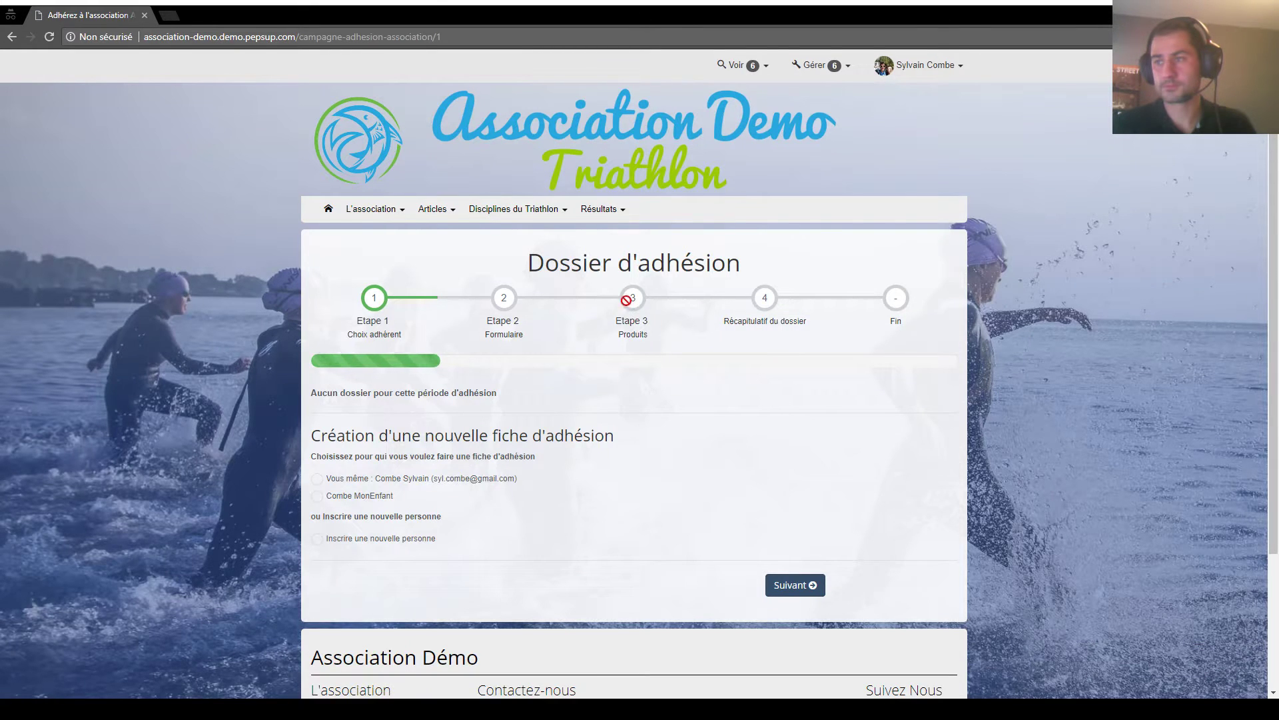
Step: Choose the logged-in member as the person for the new membership file and continue to the form
scroll(413, 296, down, 1)
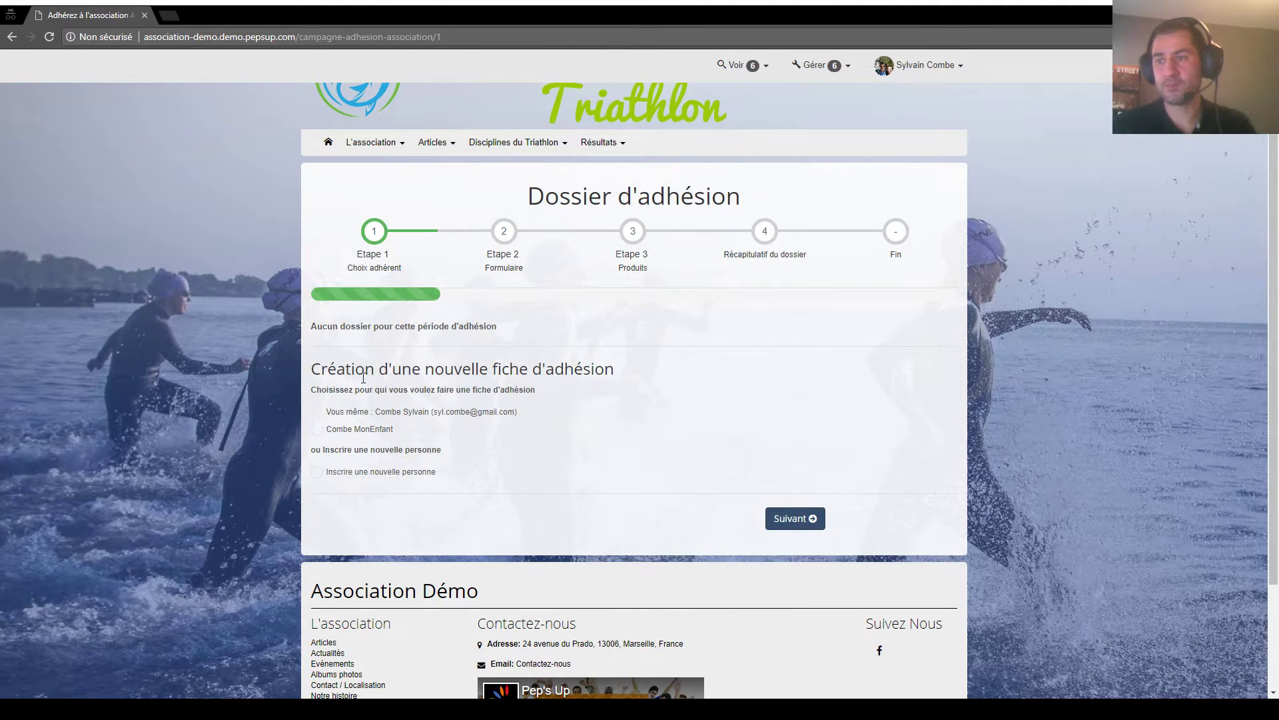
click(317, 411)
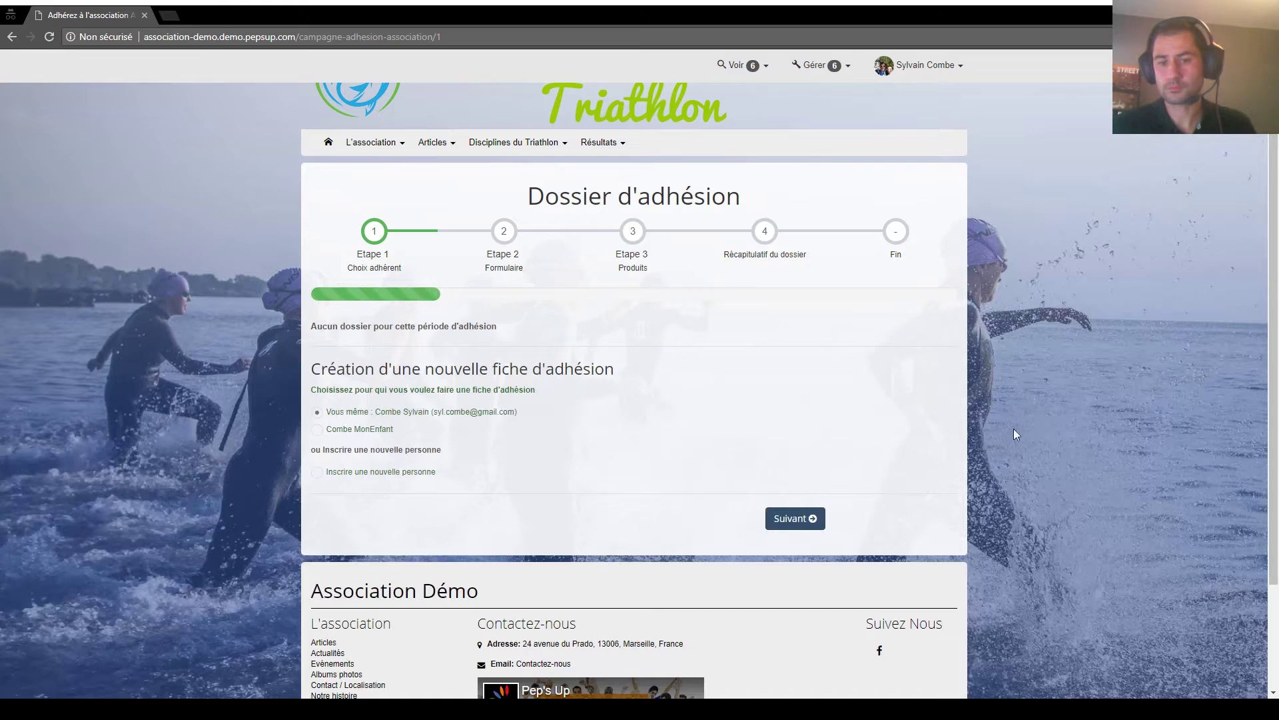
click(795, 518)
Step: Review the membership form from general information down to the additional questions and required file, leaving the fields unfilled
scroll(897, 342, down, 6)
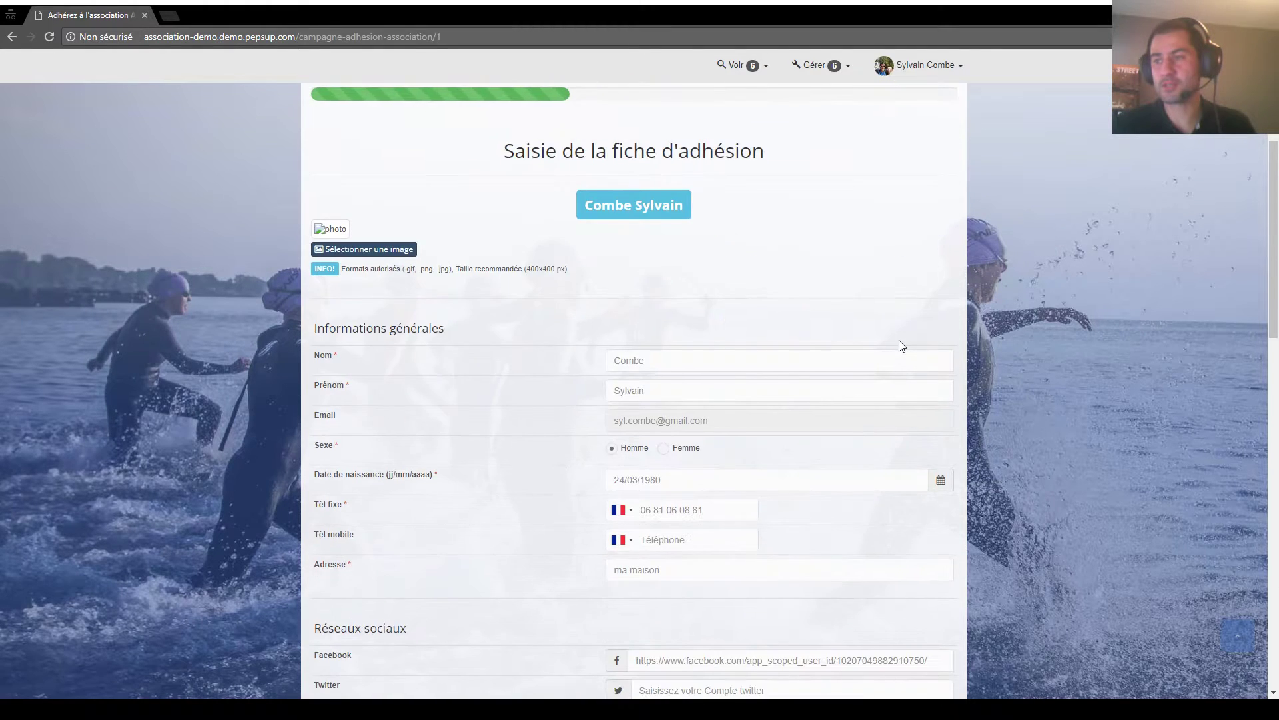
scroll(697, 338, down, 6)
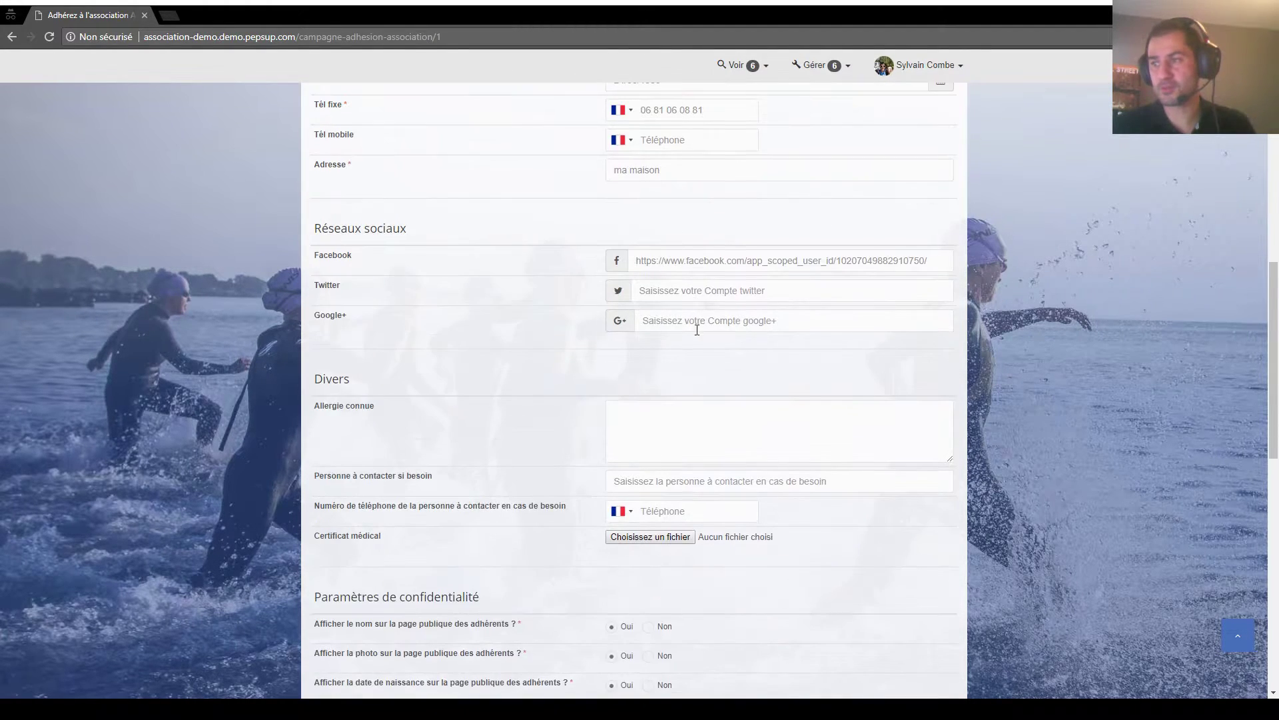
scroll(698, 338, down, 8)
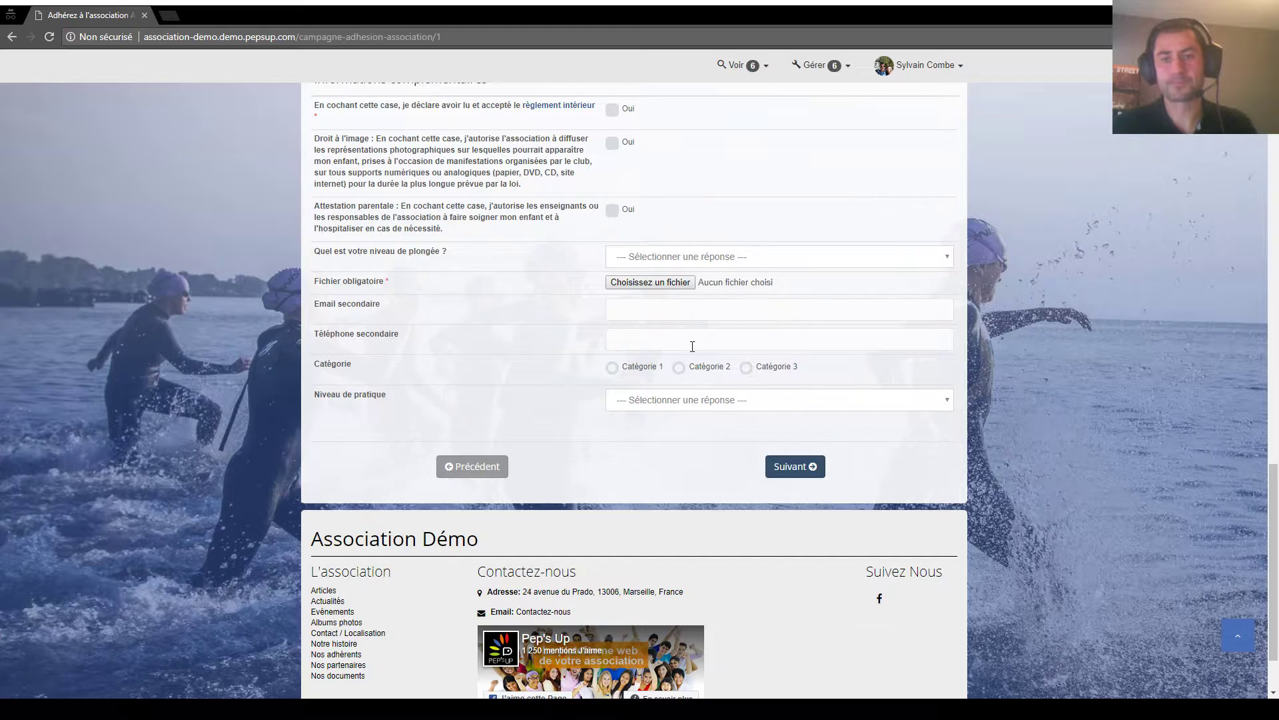
scroll(692, 346, up, 2)
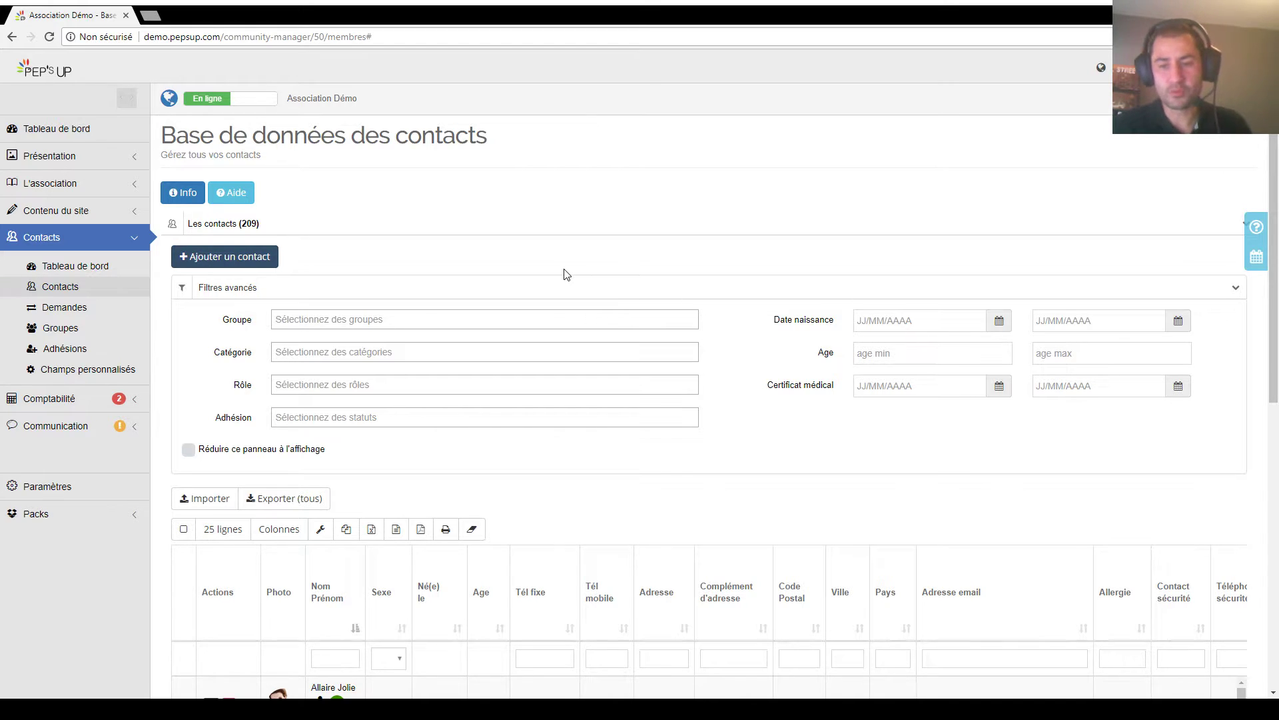
Step: Look over the contact database and open the association's list of custom contact fields
scroll(673, 257, down, 2)
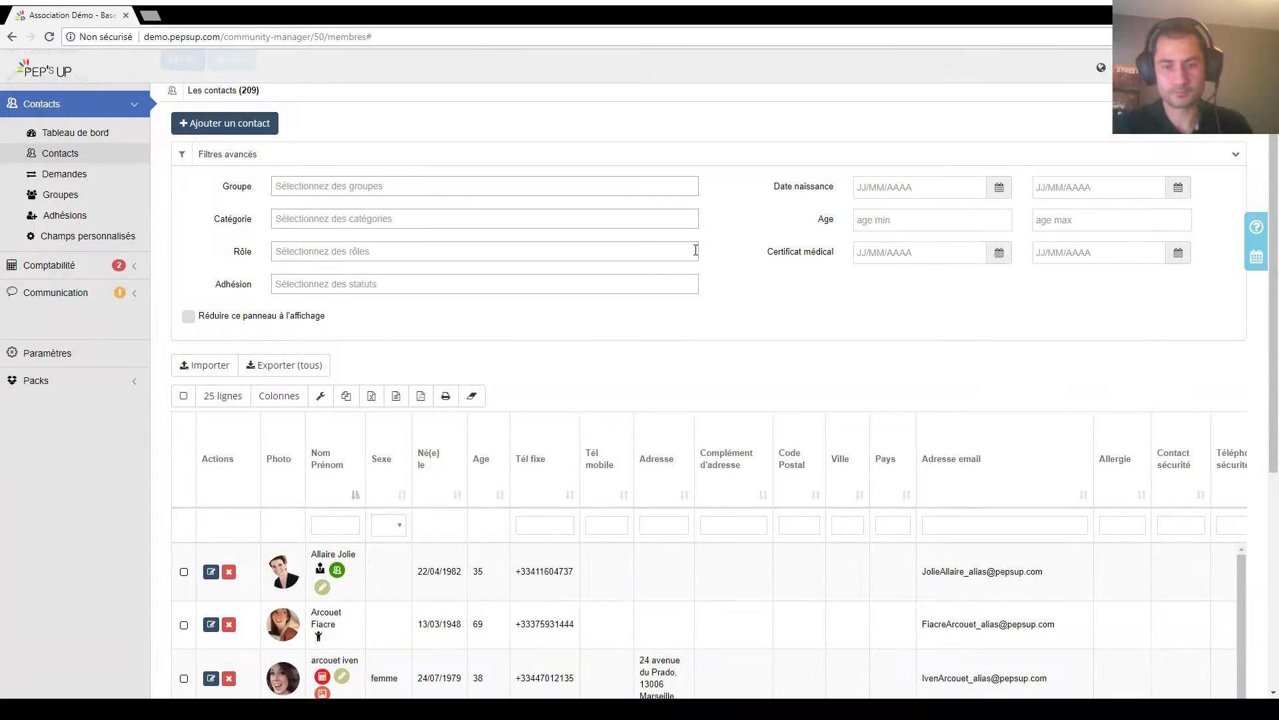
click(61, 241)
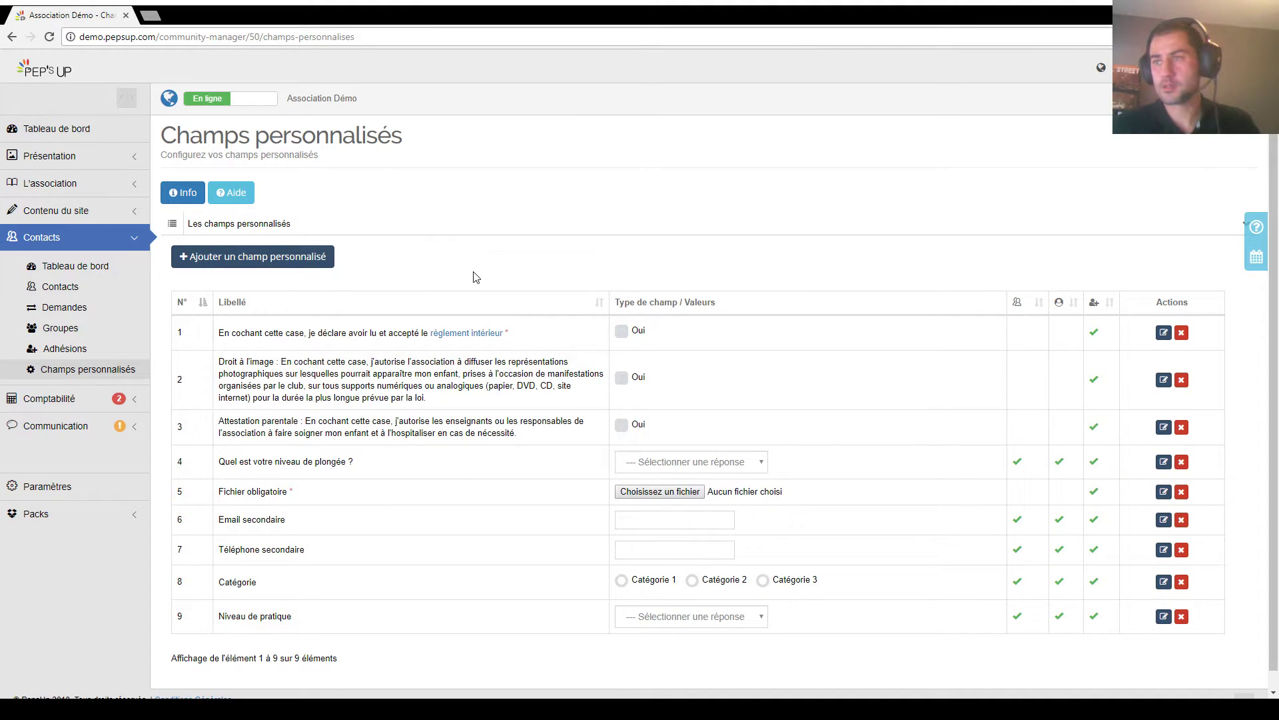
scroll(461, 275, down, 1)
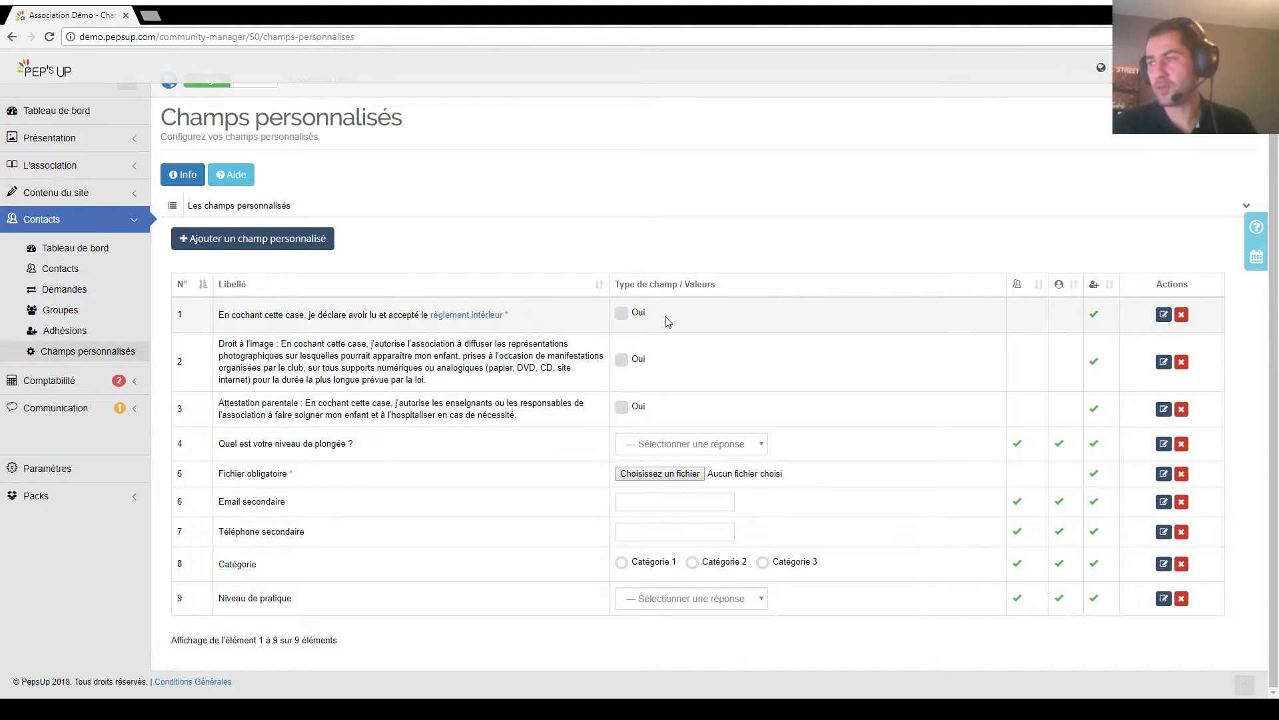
Step: Load the Niveau de pratique template into a new custom field, examine its field type and category, and close it without saving
click(301, 242)
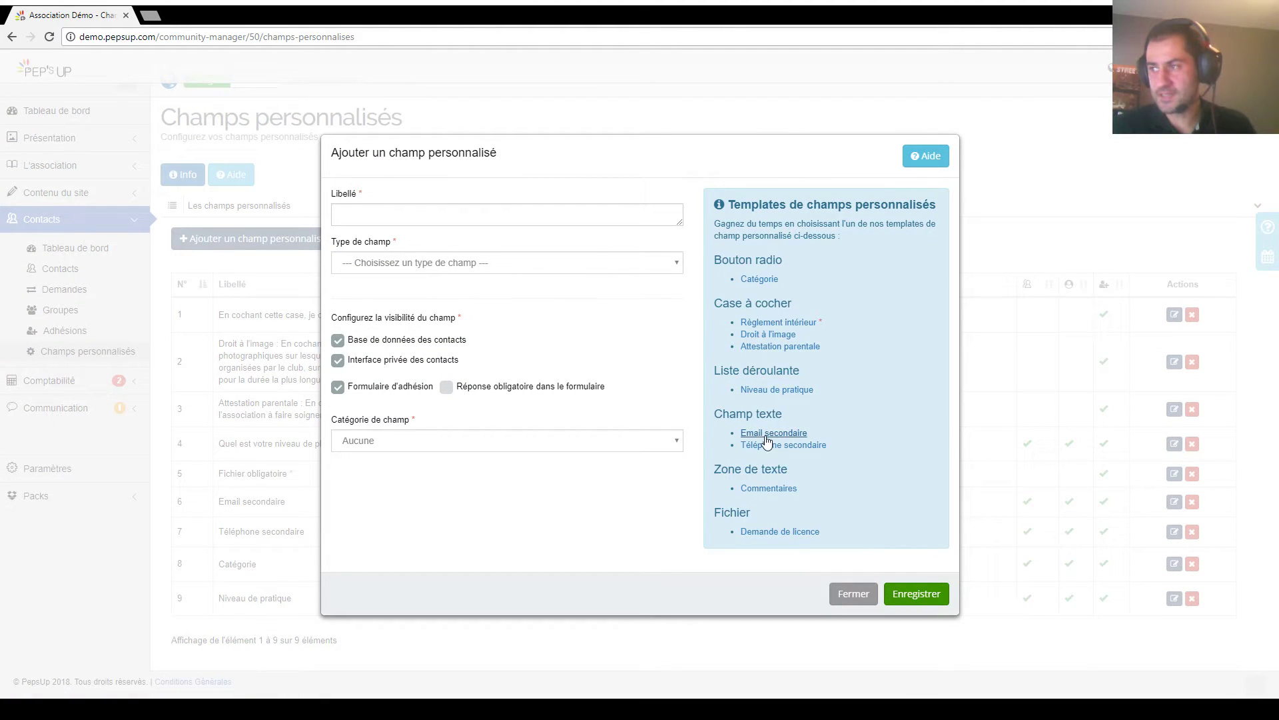
click(777, 390)
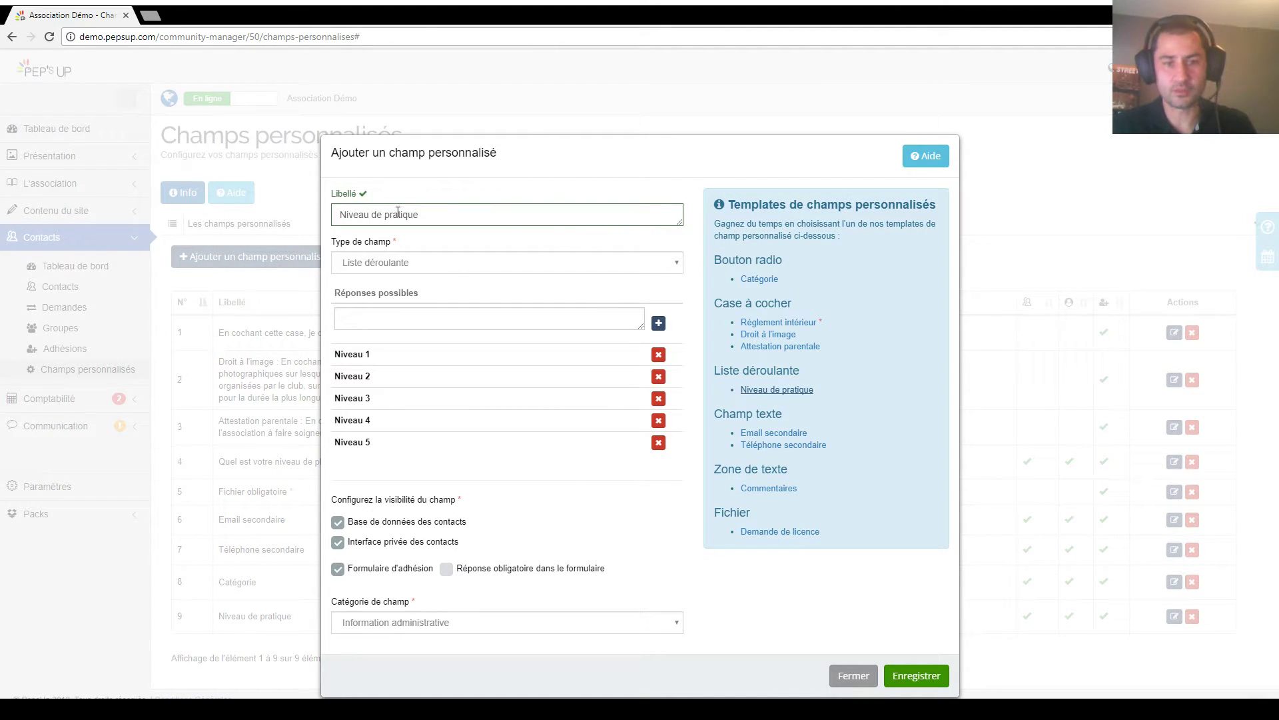
click(453, 261)
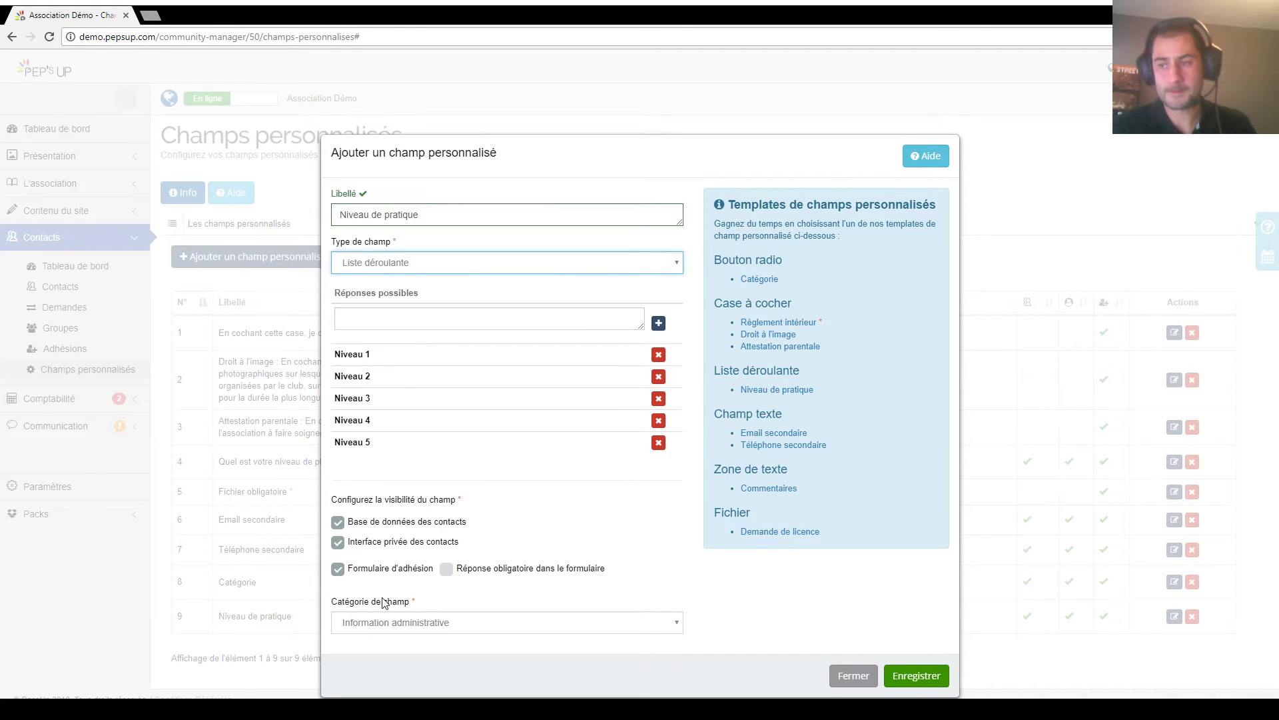
click(391, 622)
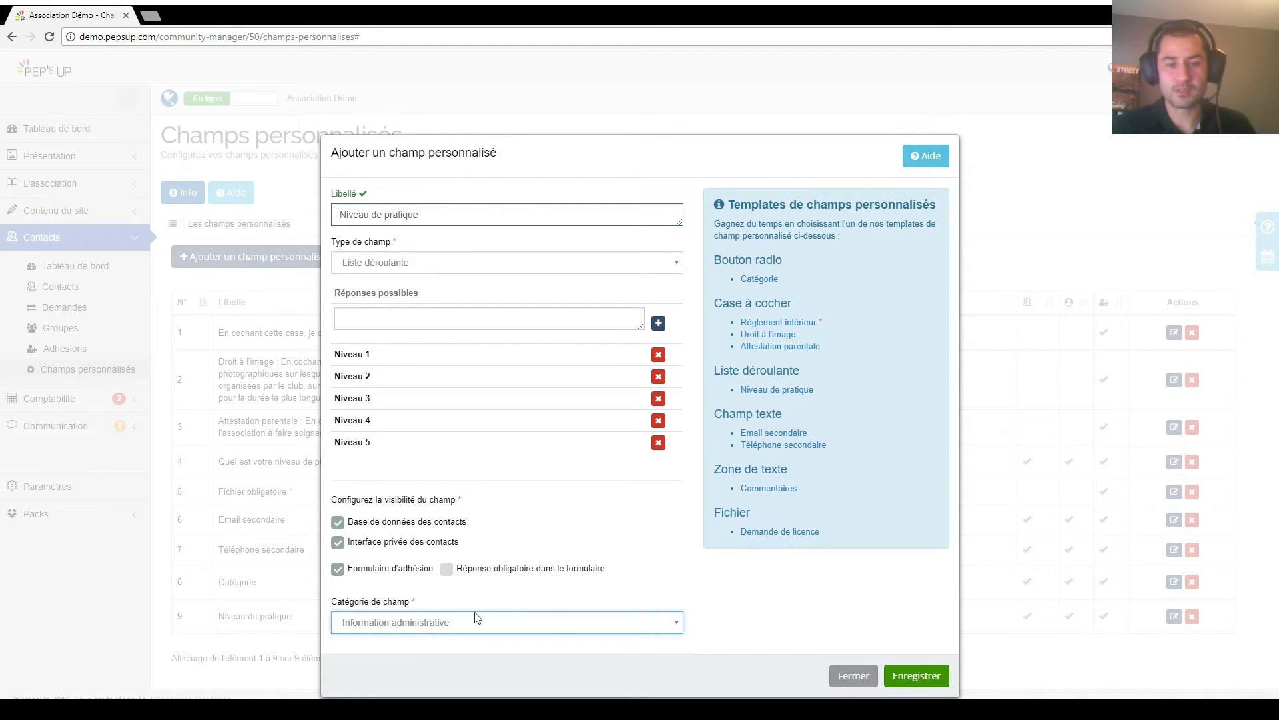
click(856, 676)
Step: In the contact database, view the first contact's categories and application roles and close the record without saving
click(94, 287)
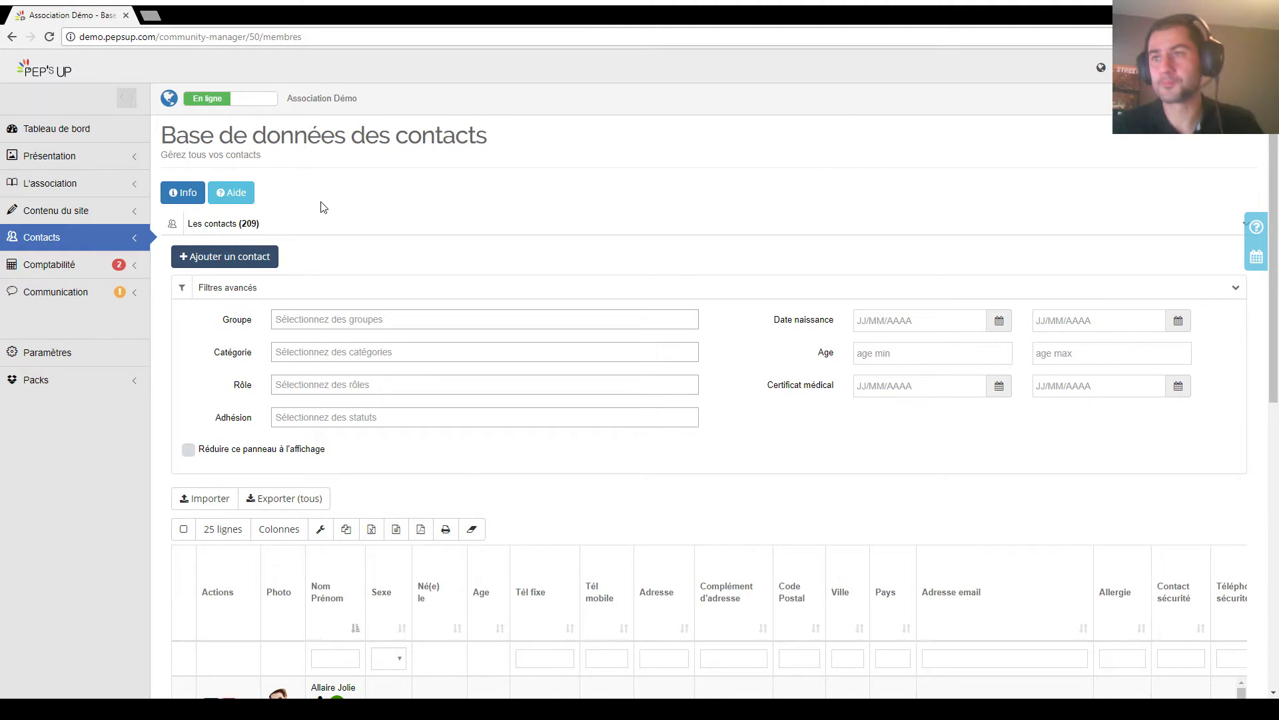
scroll(488, 280, down, 3)
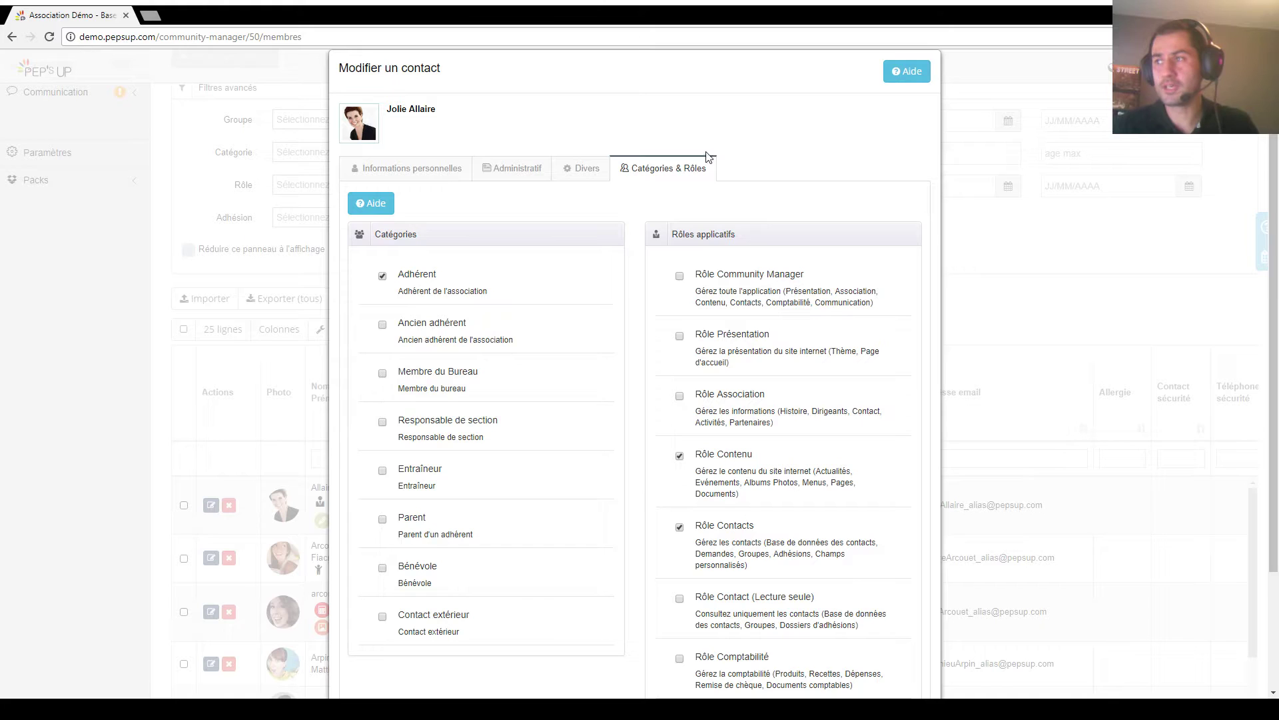
scroll(723, 259, down, 1)
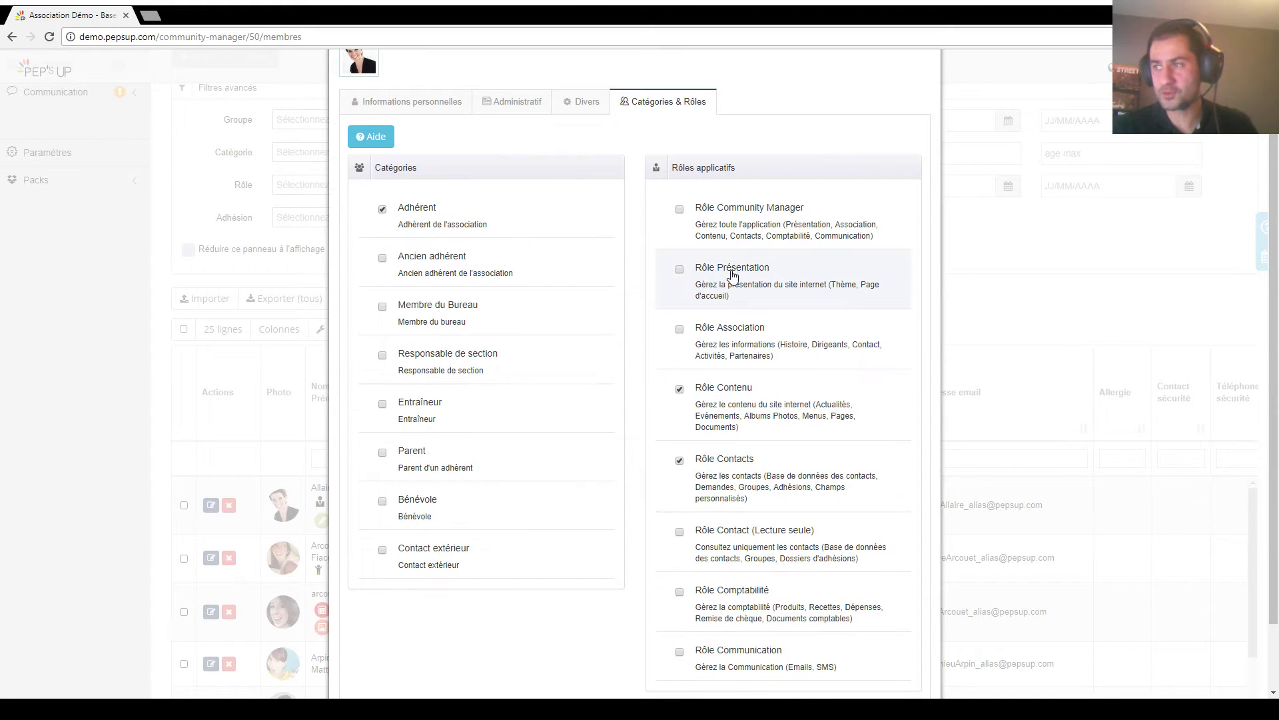
scroll(723, 263, down, 1)
scroll(777, 466, up, 1)
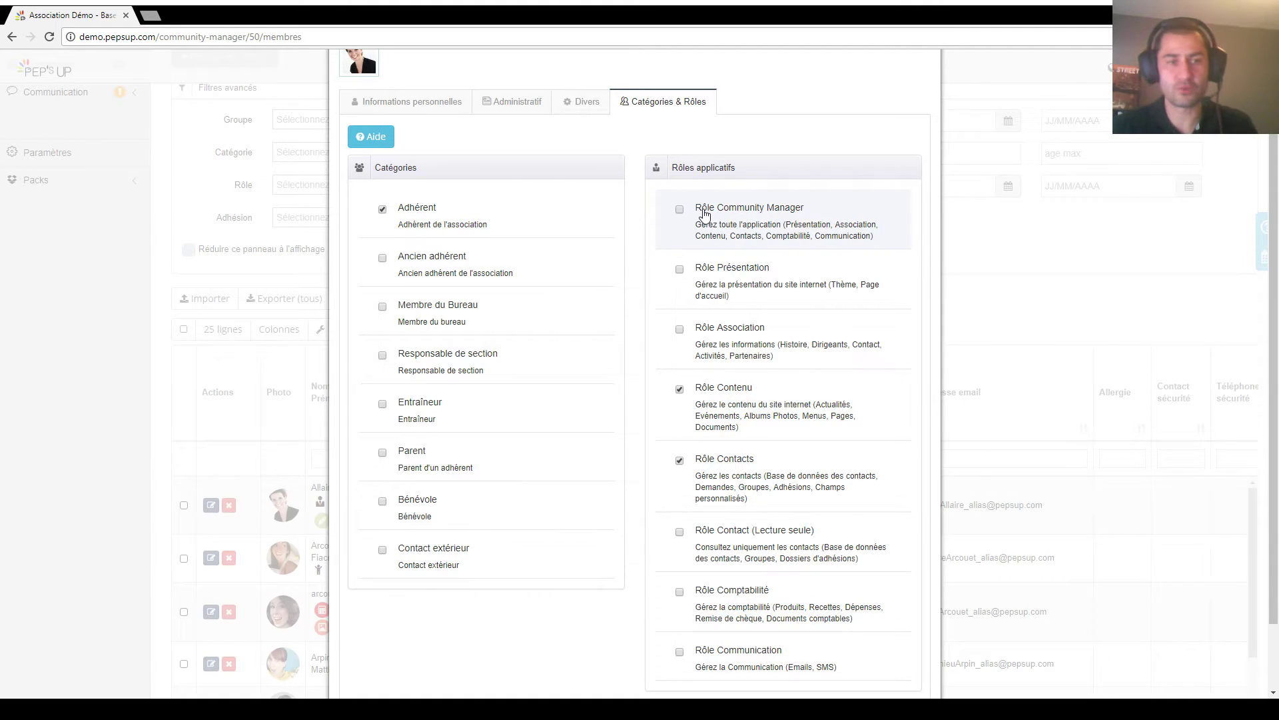
scroll(799, 526, down, 2)
click(839, 679)
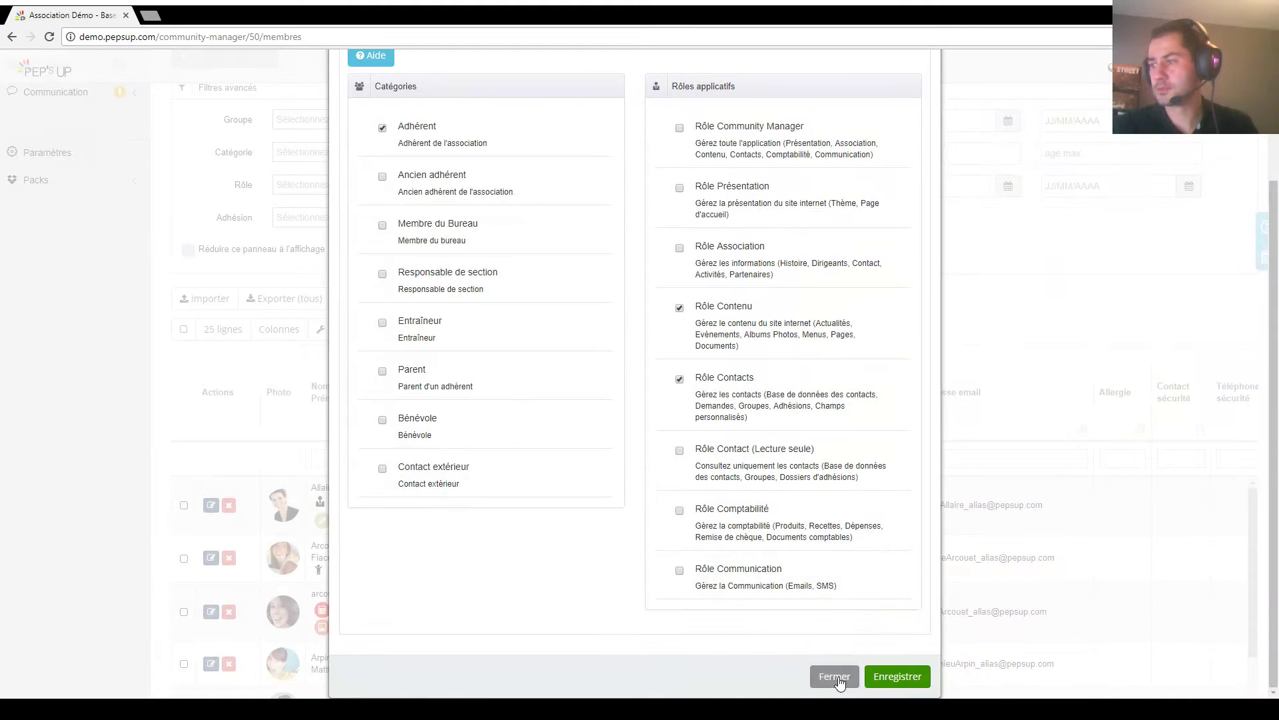
click(838, 678)
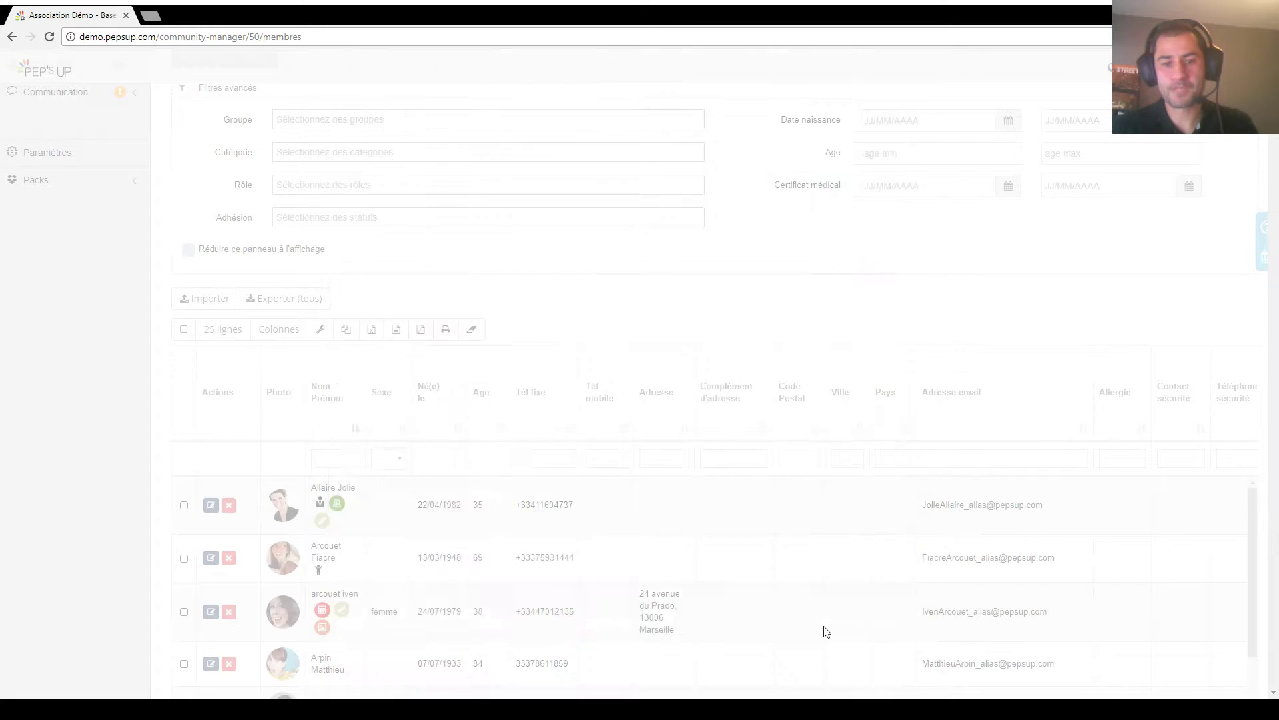
Step: Reopen the first contact, view the options for linking managed contacts such as children, and close the record without saving
click(212, 506)
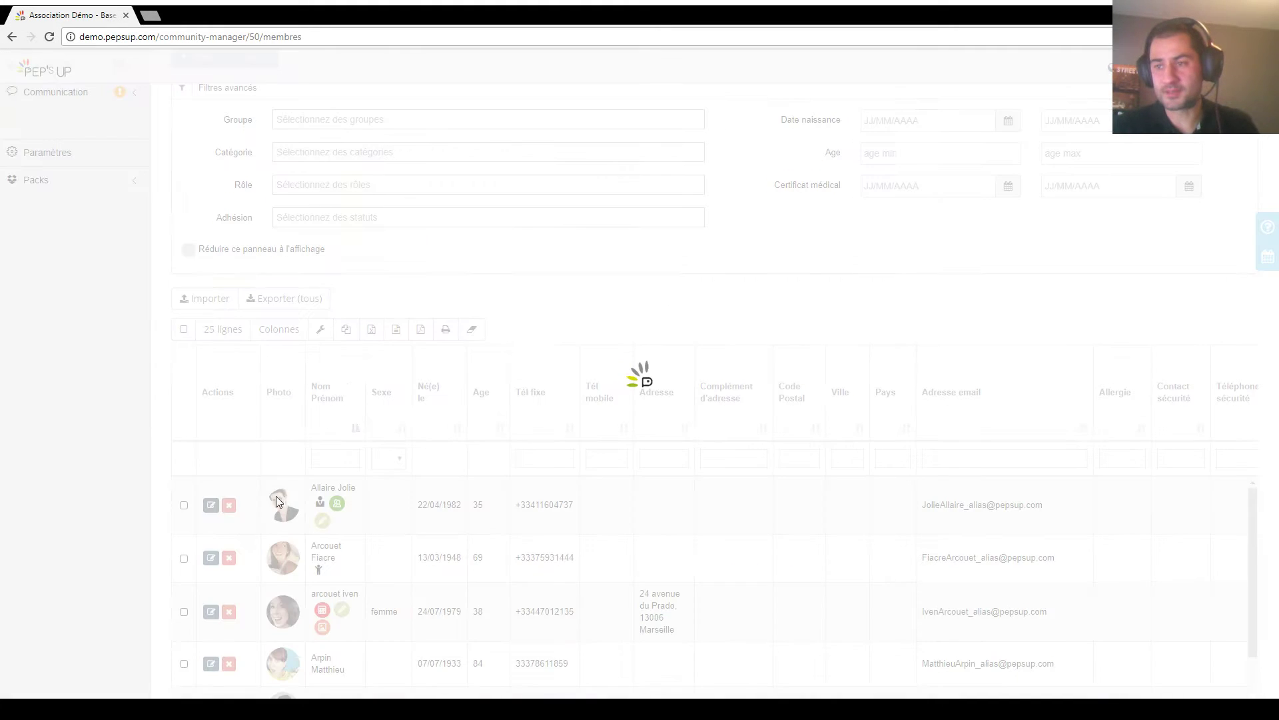
scroll(599, 346, down, 5)
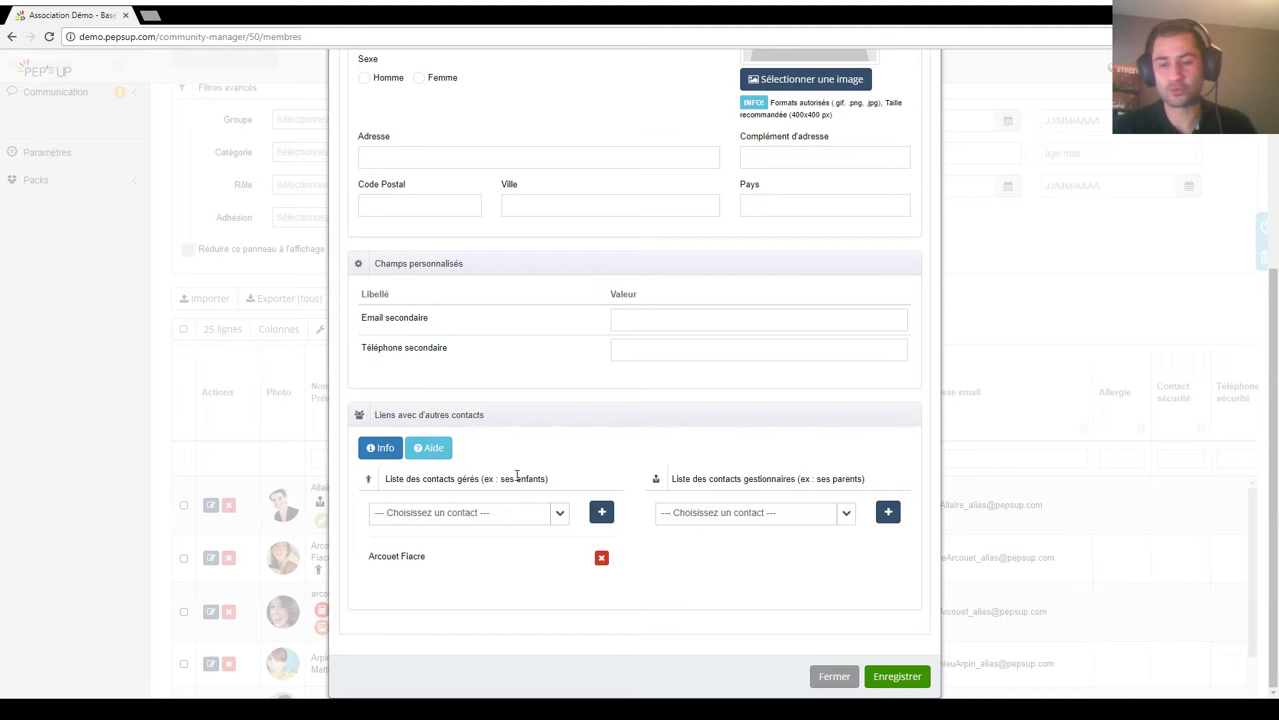
click(431, 514)
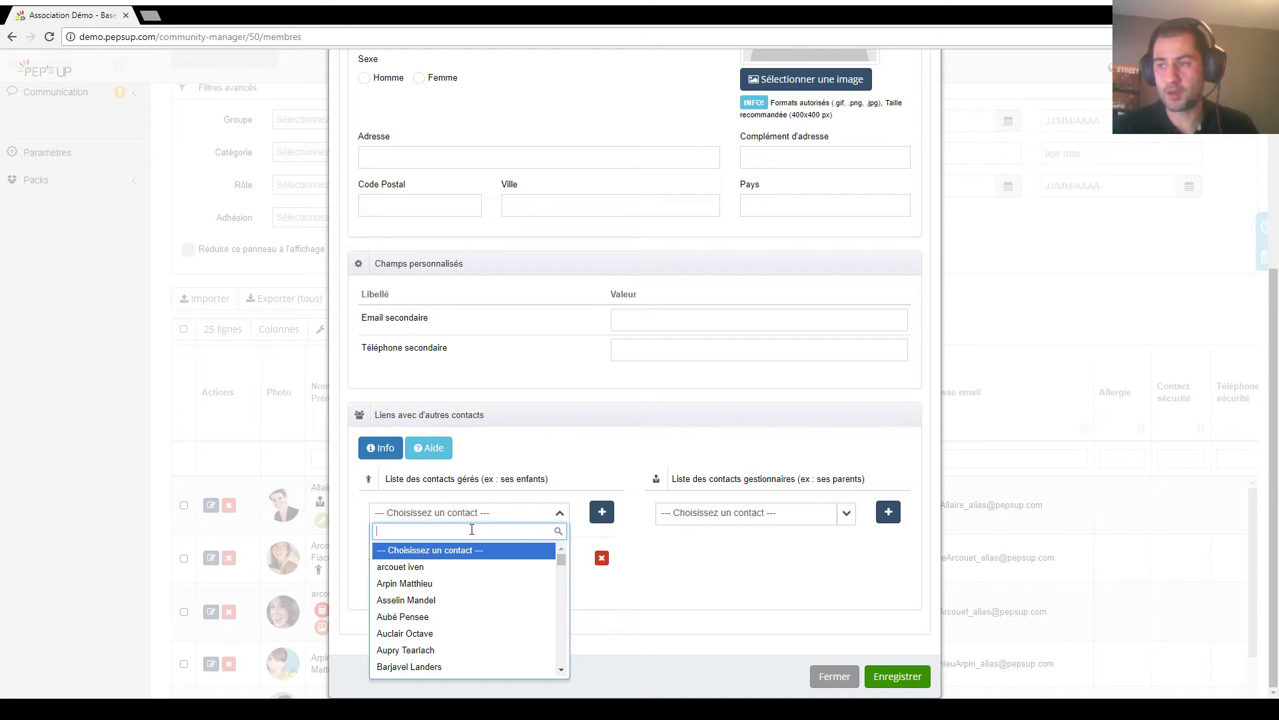
click(511, 493)
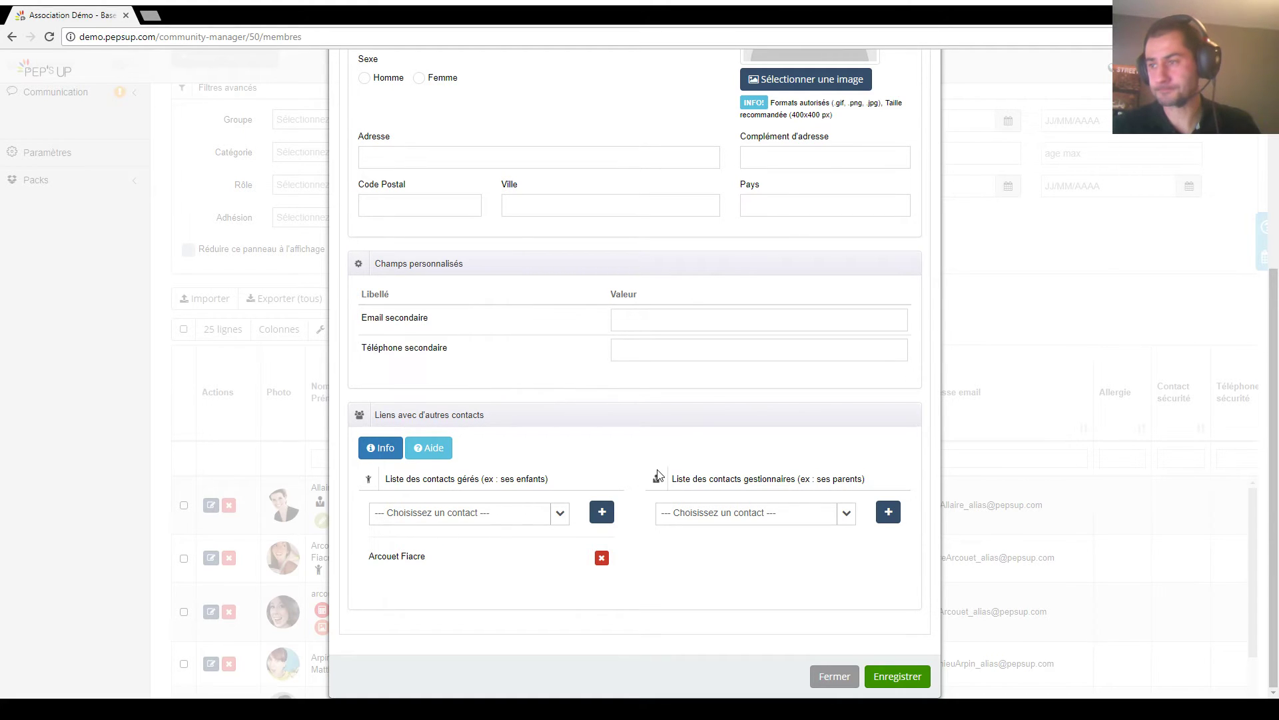
click(826, 676)
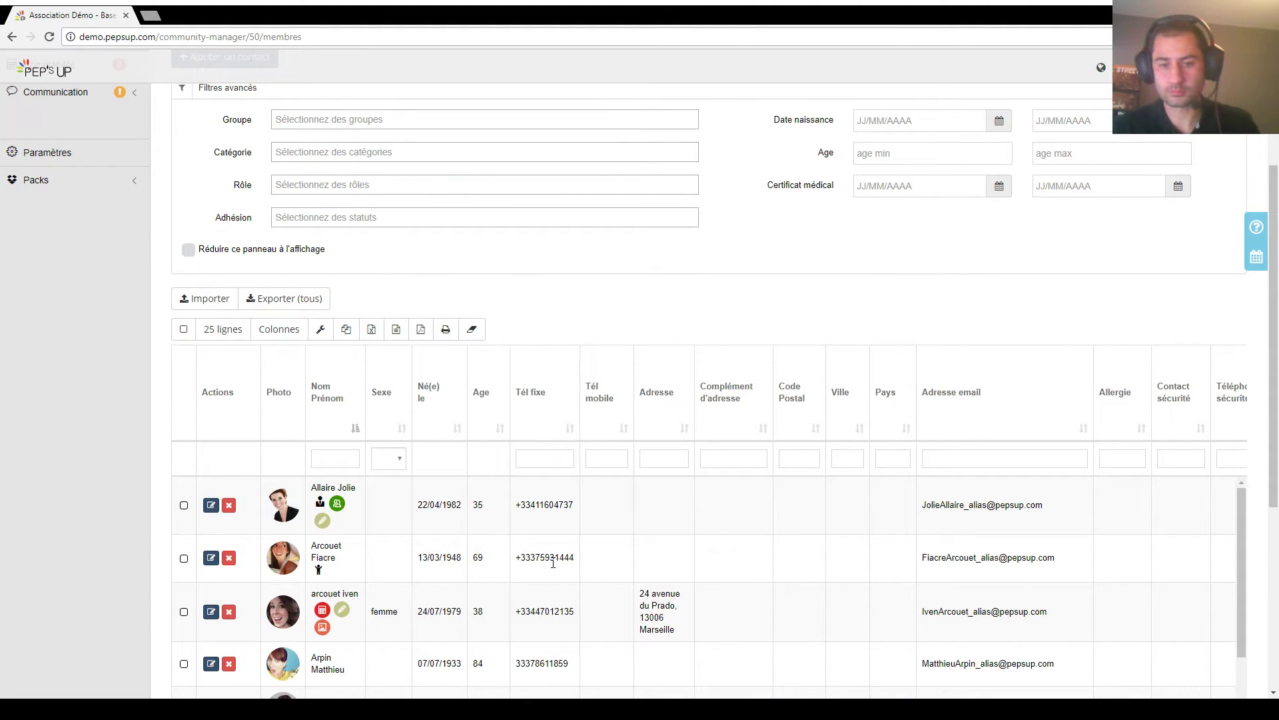
Step: Examine the contact table's columns and per-column filters, including the Sexe filter, across its full width
scroll(553, 563, up, 1)
scroll(585, 503, up, 1)
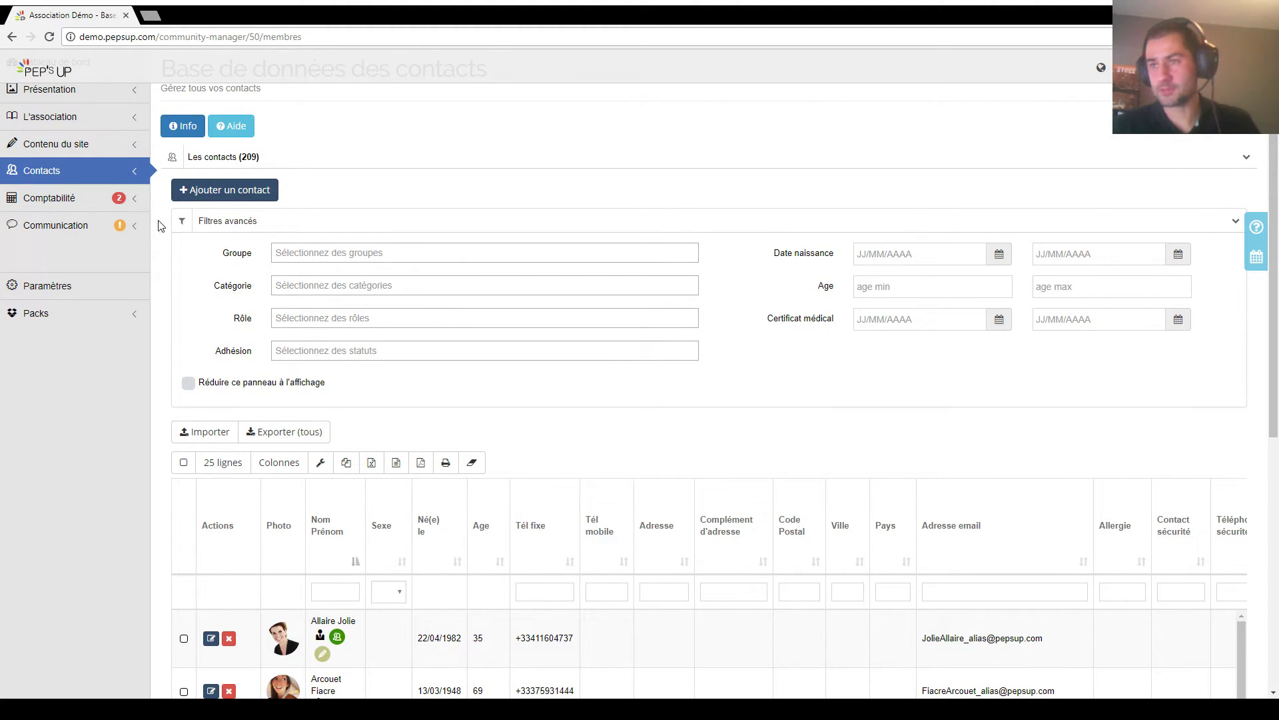
scroll(389, 393, down, 1)
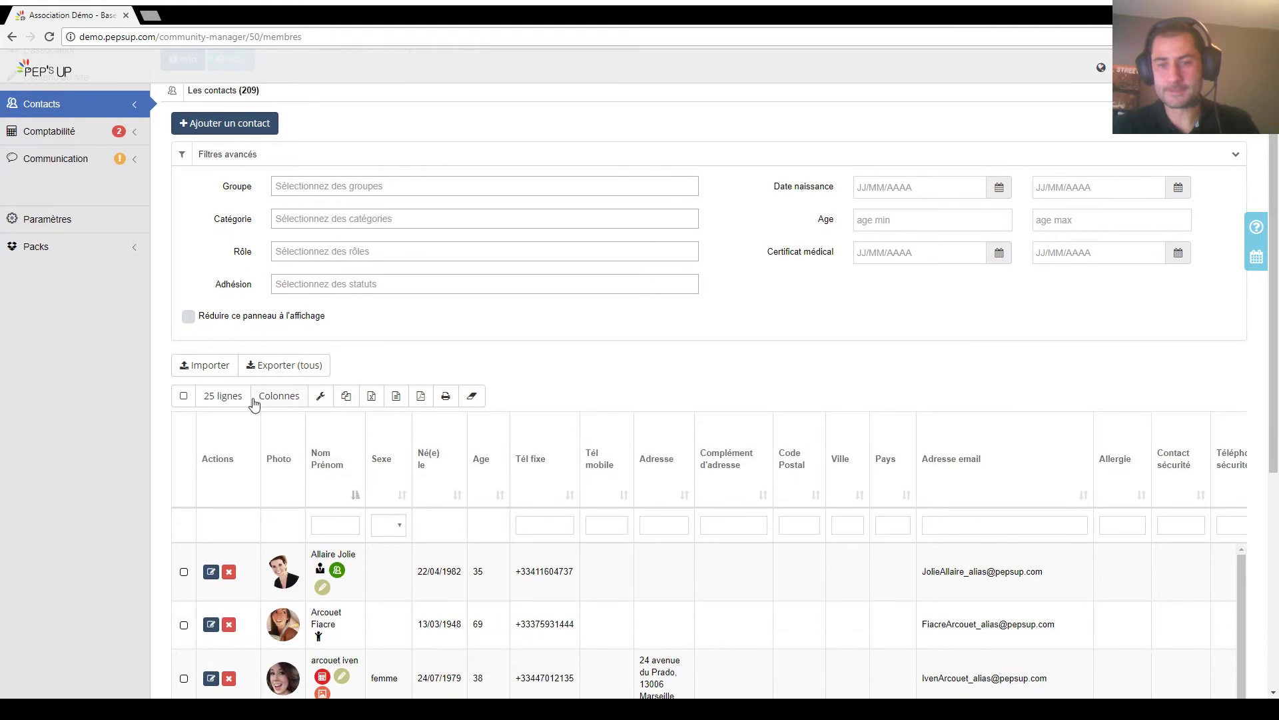
scroll(217, 410, down, 1)
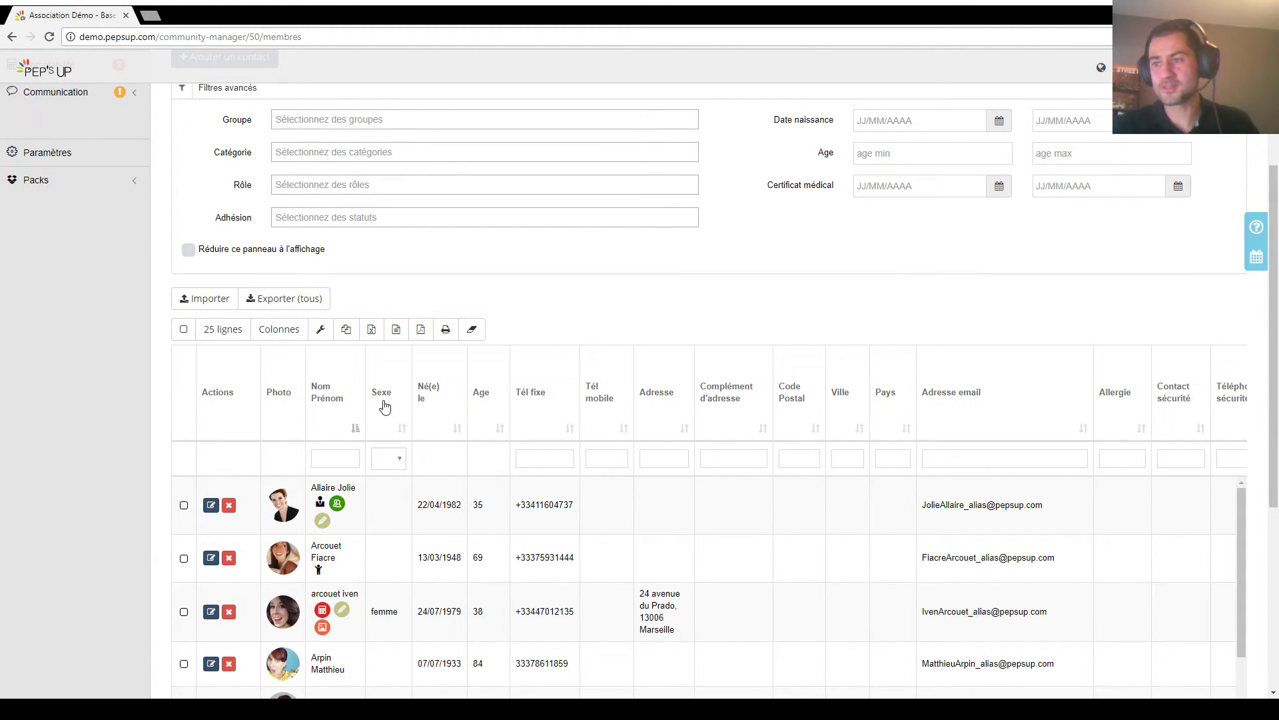
click(398, 459)
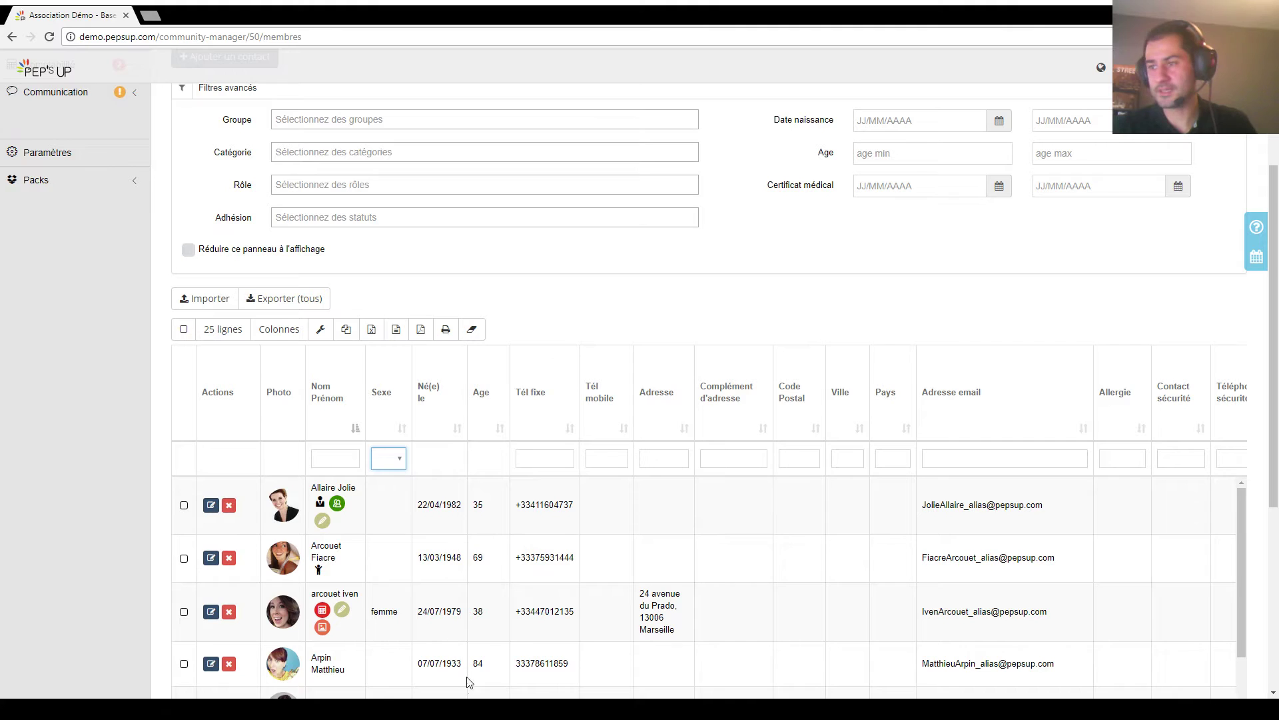
scroll(1095, 565, right, 10)
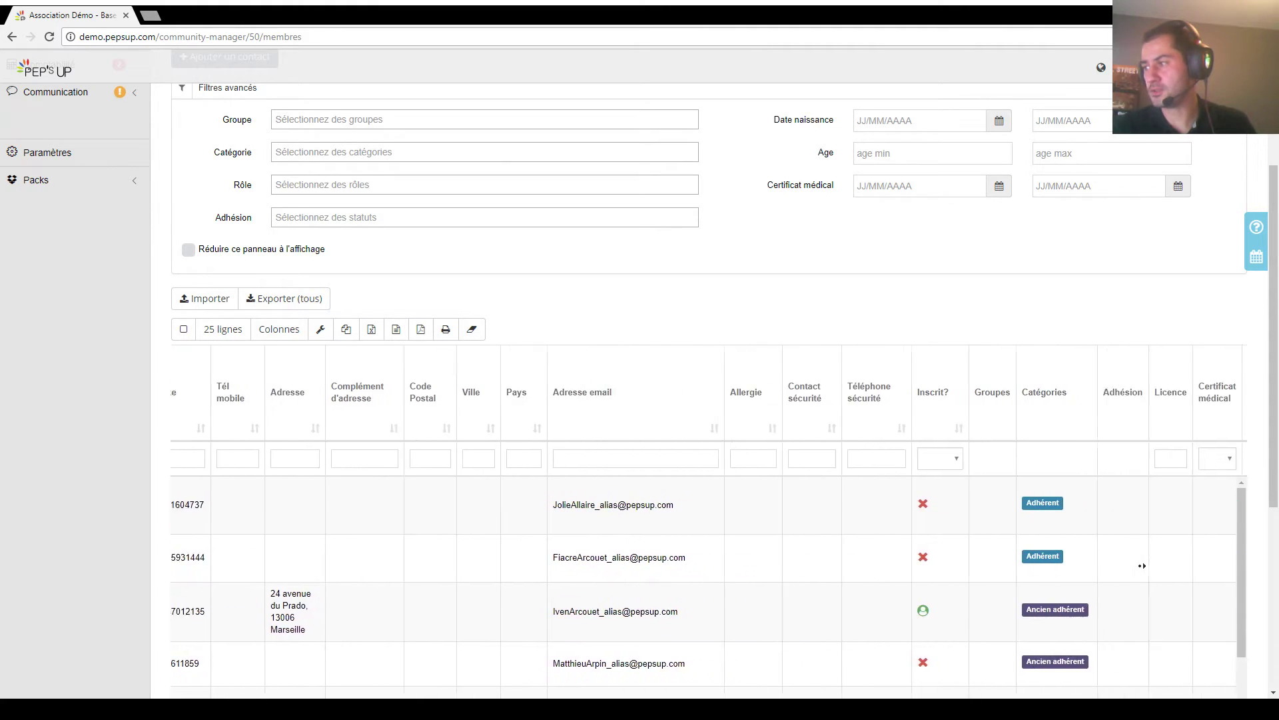
scroll(948, 575, left, 10)
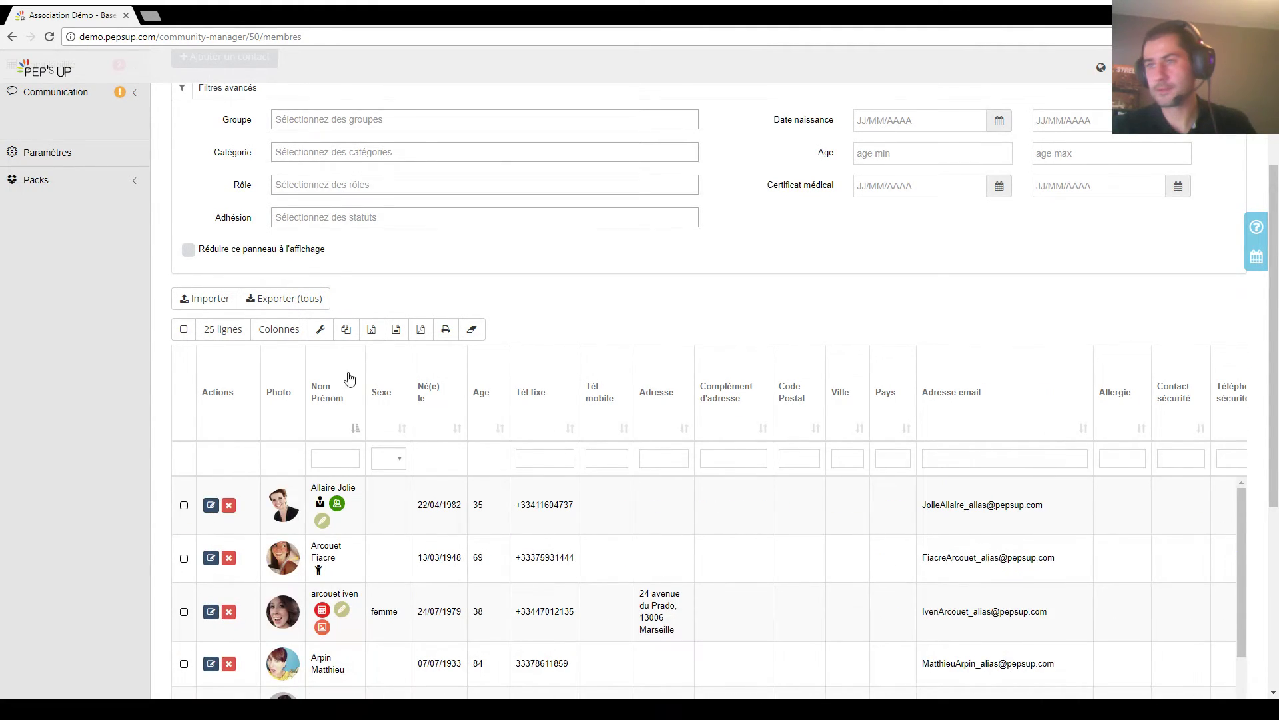
Step: View the group, category, role and membership options in the contact database's advanced filters without choosing any
scroll(309, 352, up, 2)
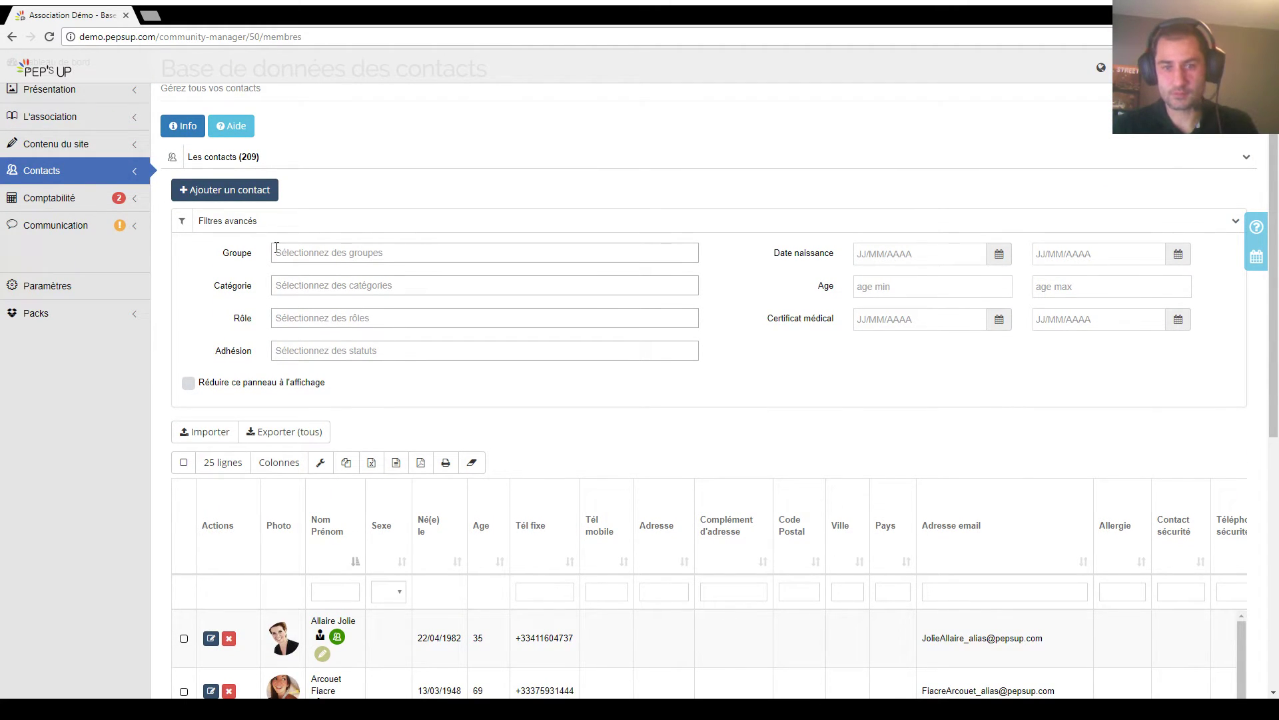
click(324, 255)
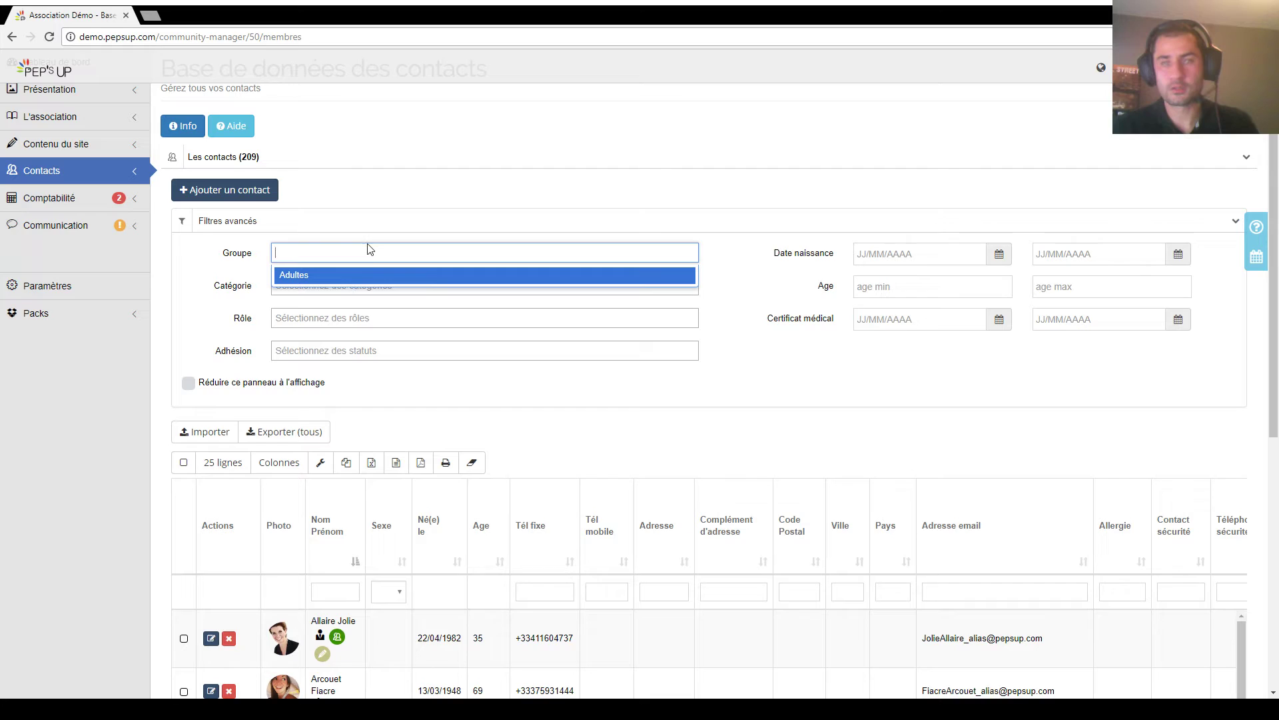
click(230, 253)
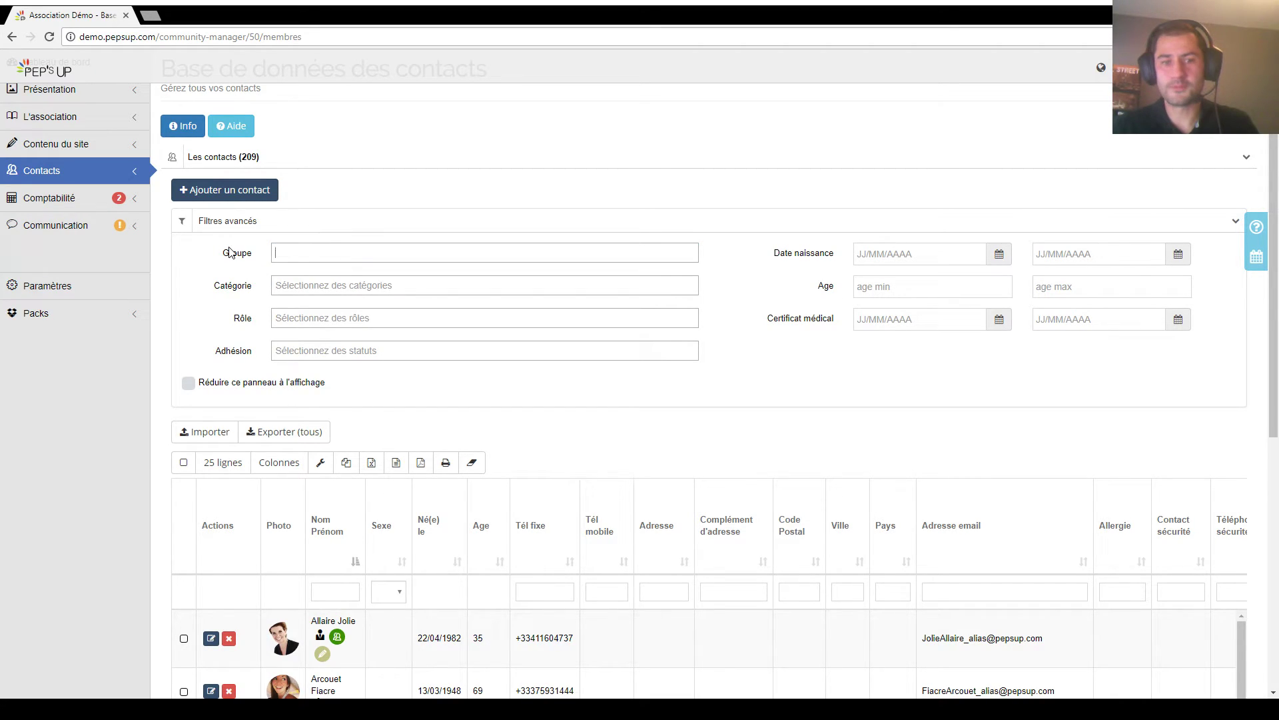
click(334, 286)
click(221, 298)
click(374, 323)
click(383, 326)
click(379, 360)
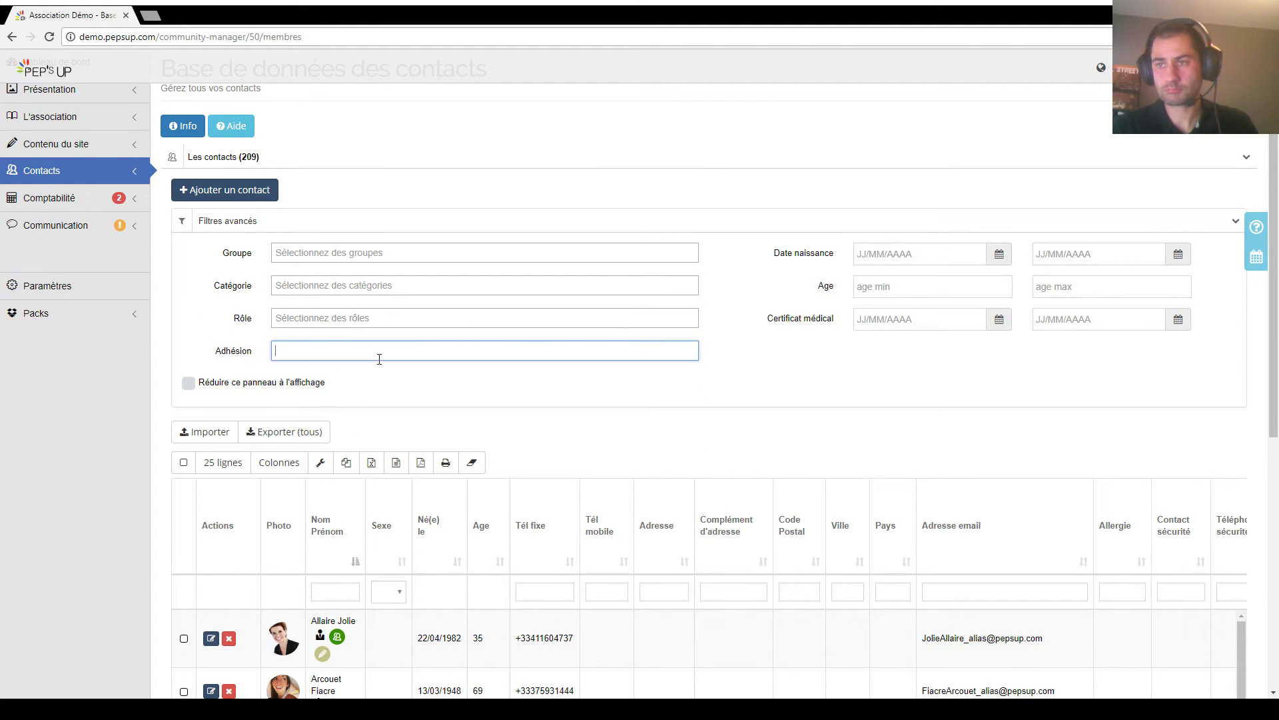
Step: Filter the contacts by age from 20 to 35 and review the filtered list
click(813, 398)
click(889, 284)
text(20)
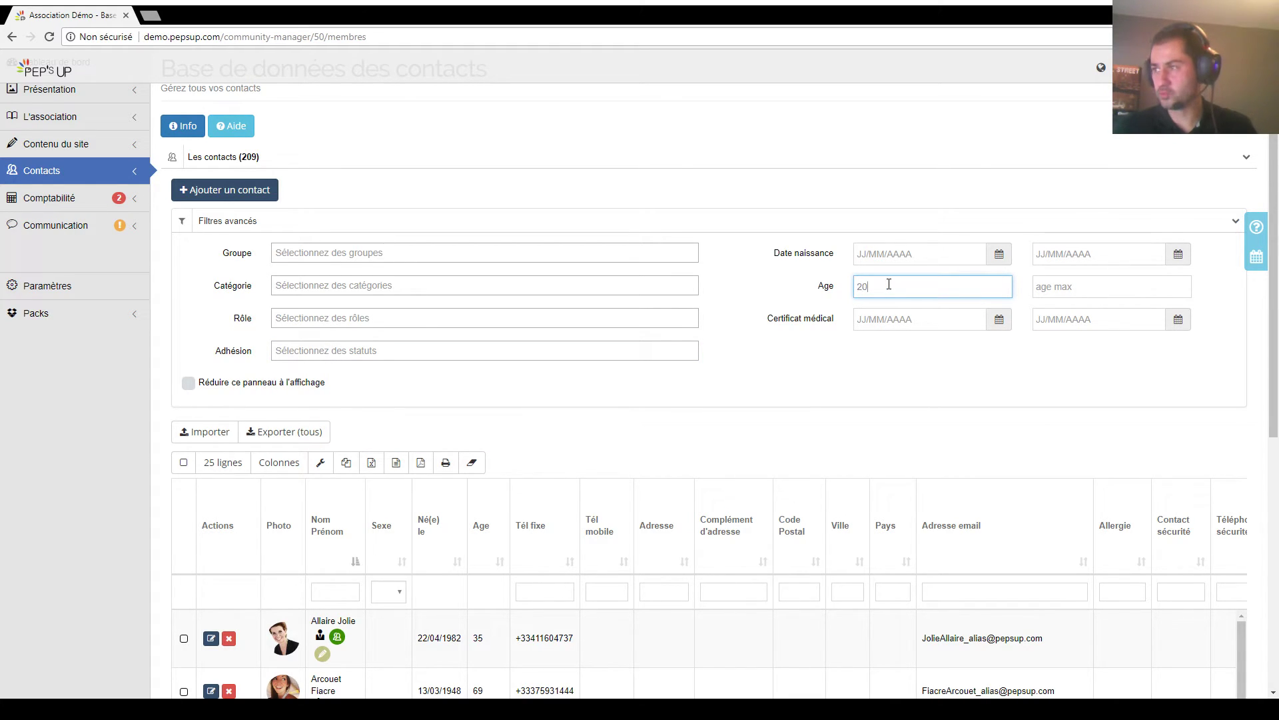
key(Tab)
text(35)
key(Tab)
scroll(732, 283, down, 3)
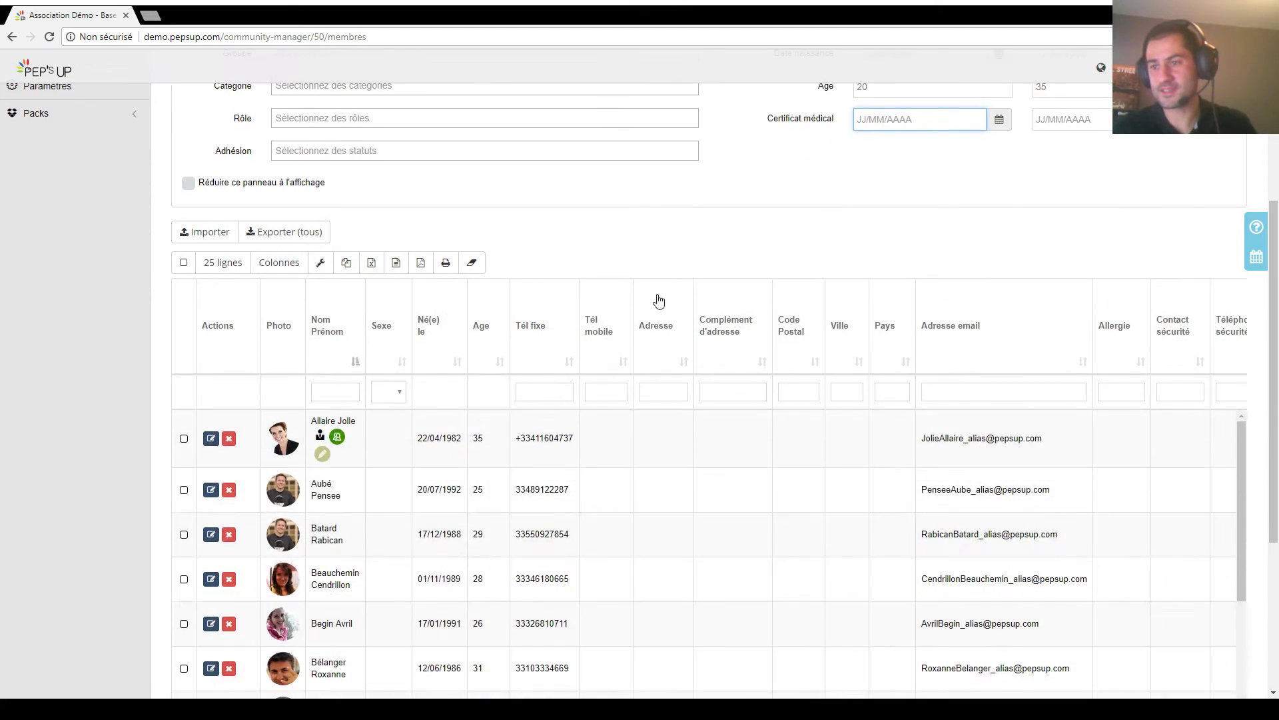
scroll(625, 435, up, 4)
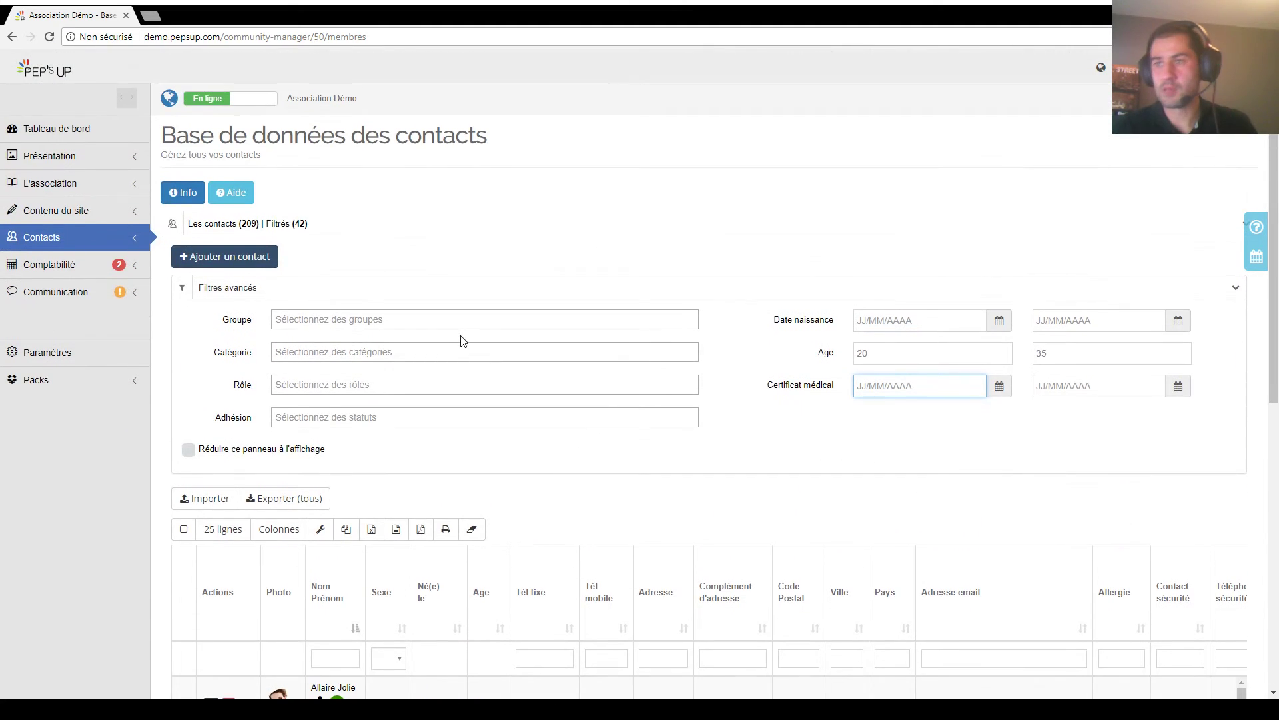
double_click(300, 224)
double_click(246, 223)
scroll(571, 337, down, 4)
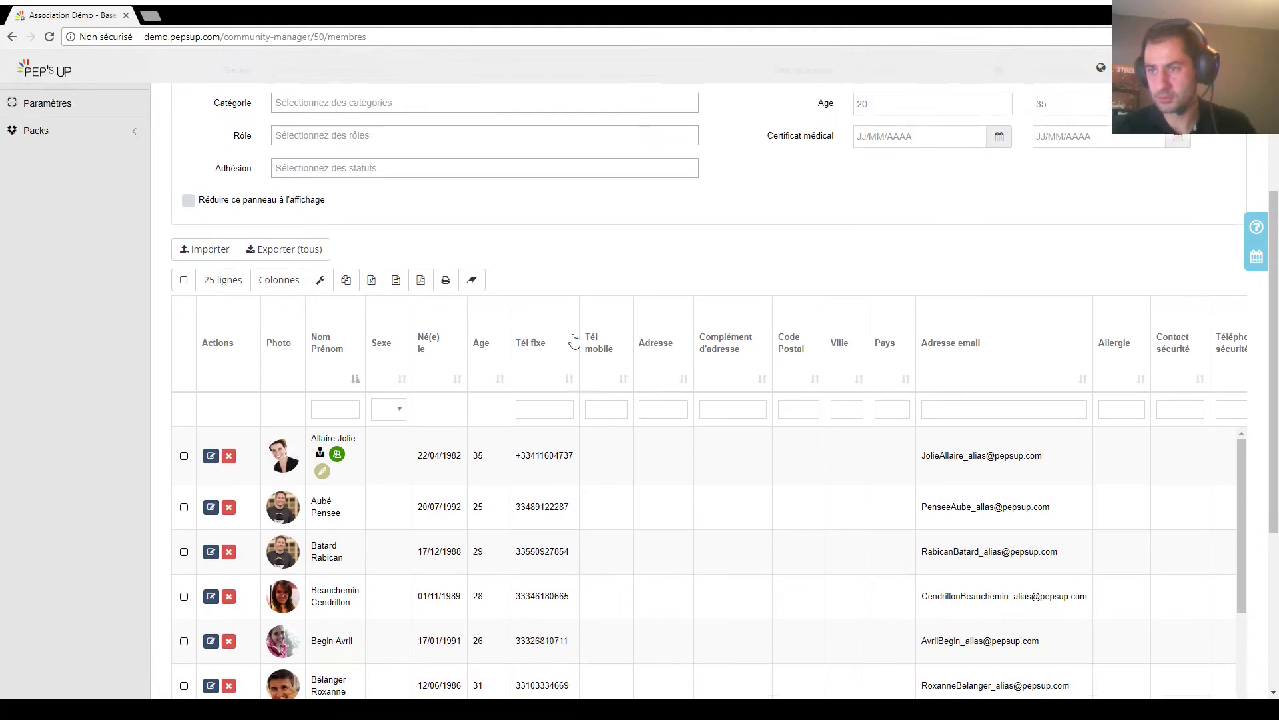
scroll(574, 340, up, 2)
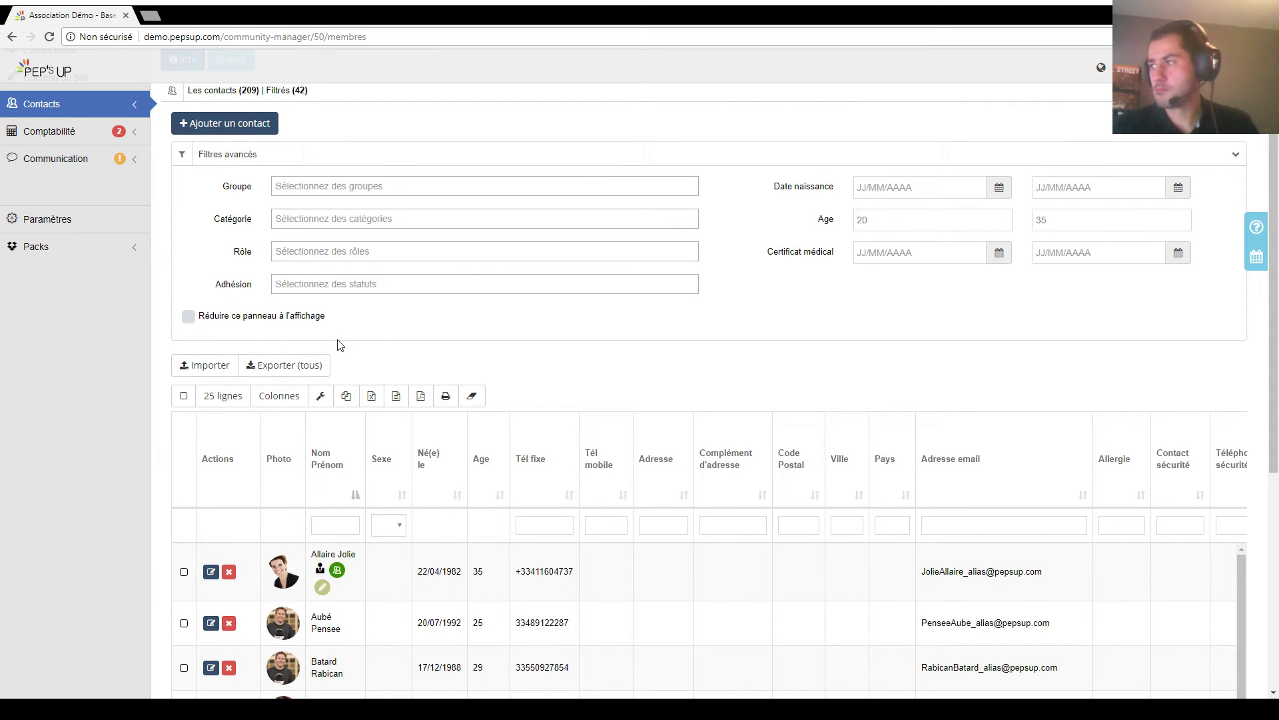
Step: View the contact table's bulk selection options and its choices for the number of lines per page
click(183, 396)
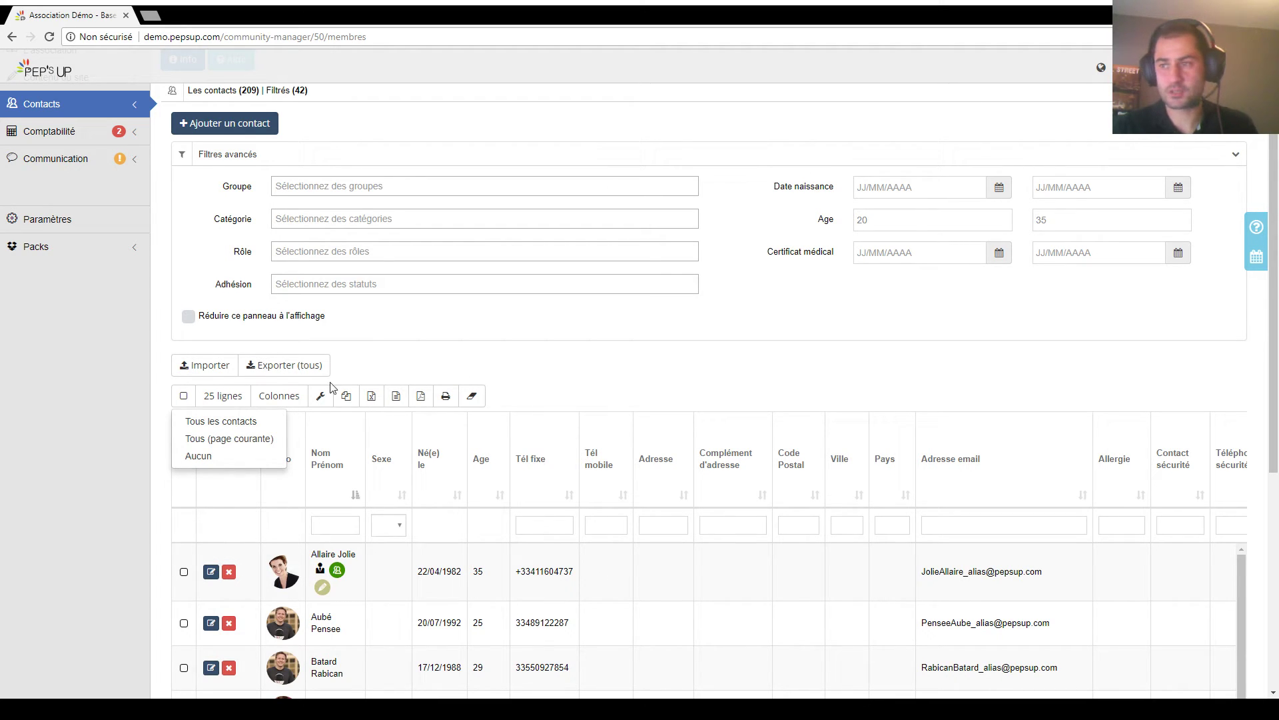
click(226, 395)
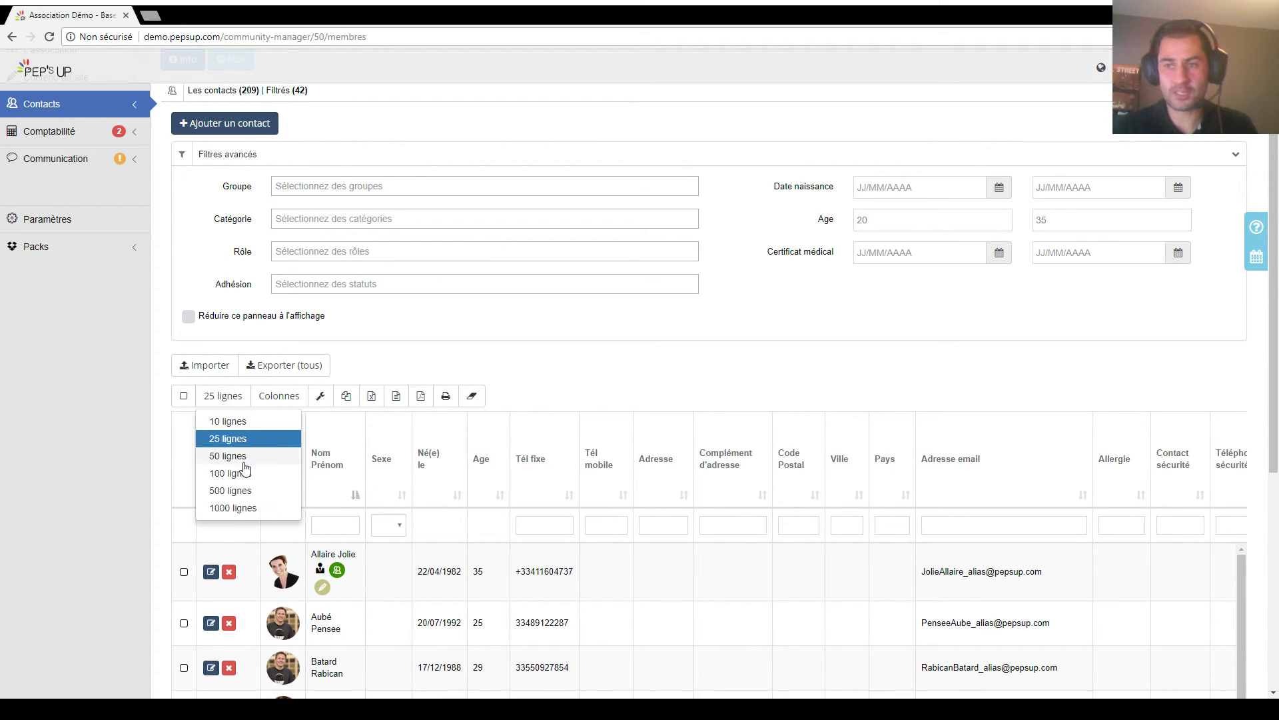
click(258, 401)
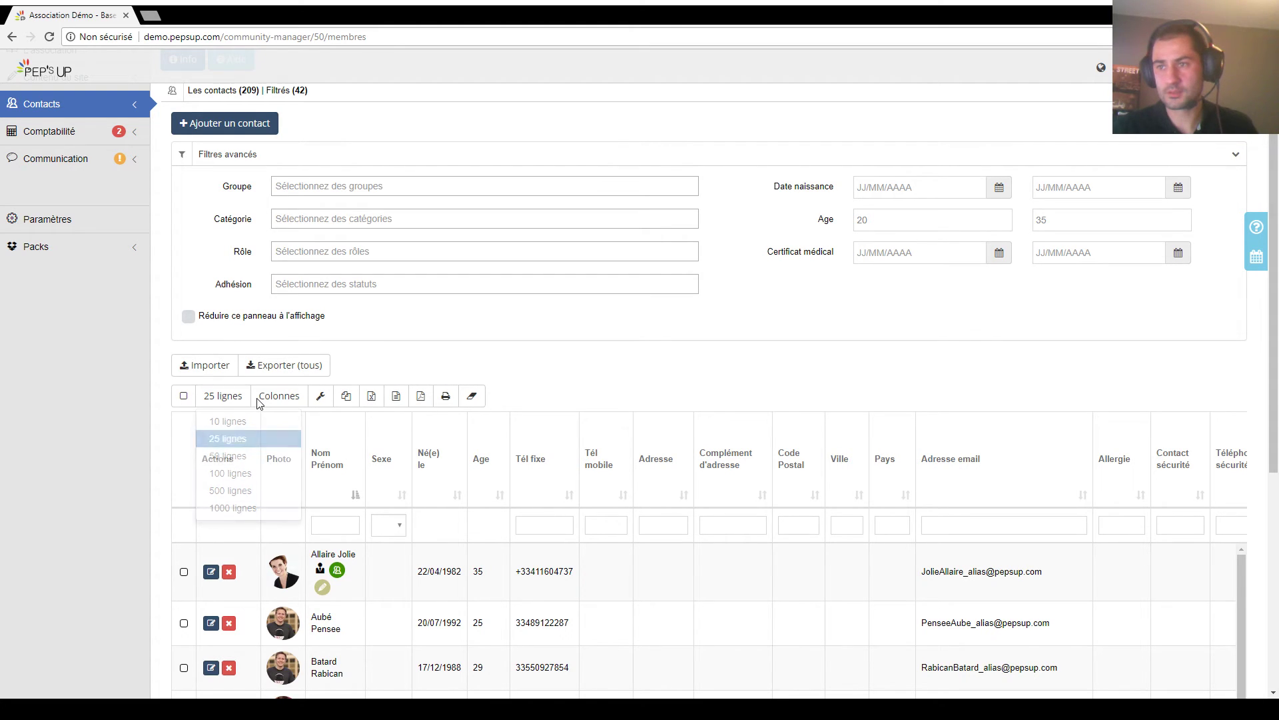
Step: Hide the Adresse, Complément d'adresse and Code Postal columns in the contact table
click(292, 397)
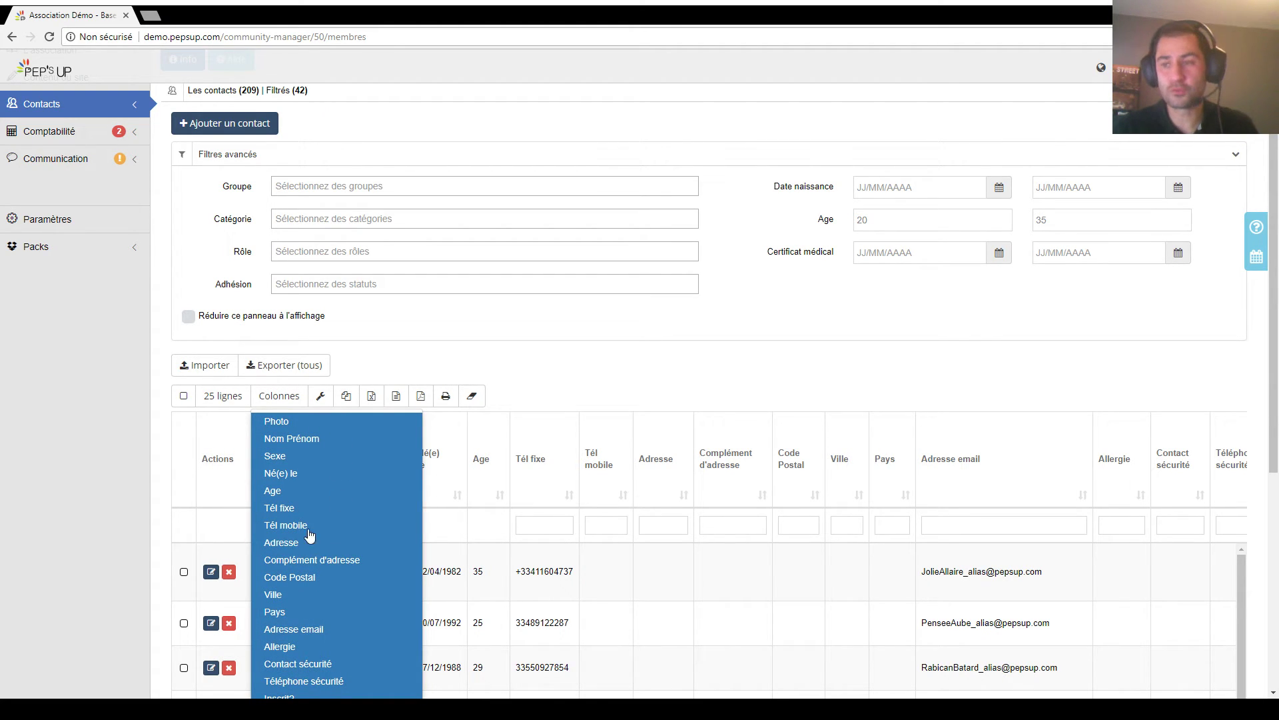
scroll(366, 445, down, 1)
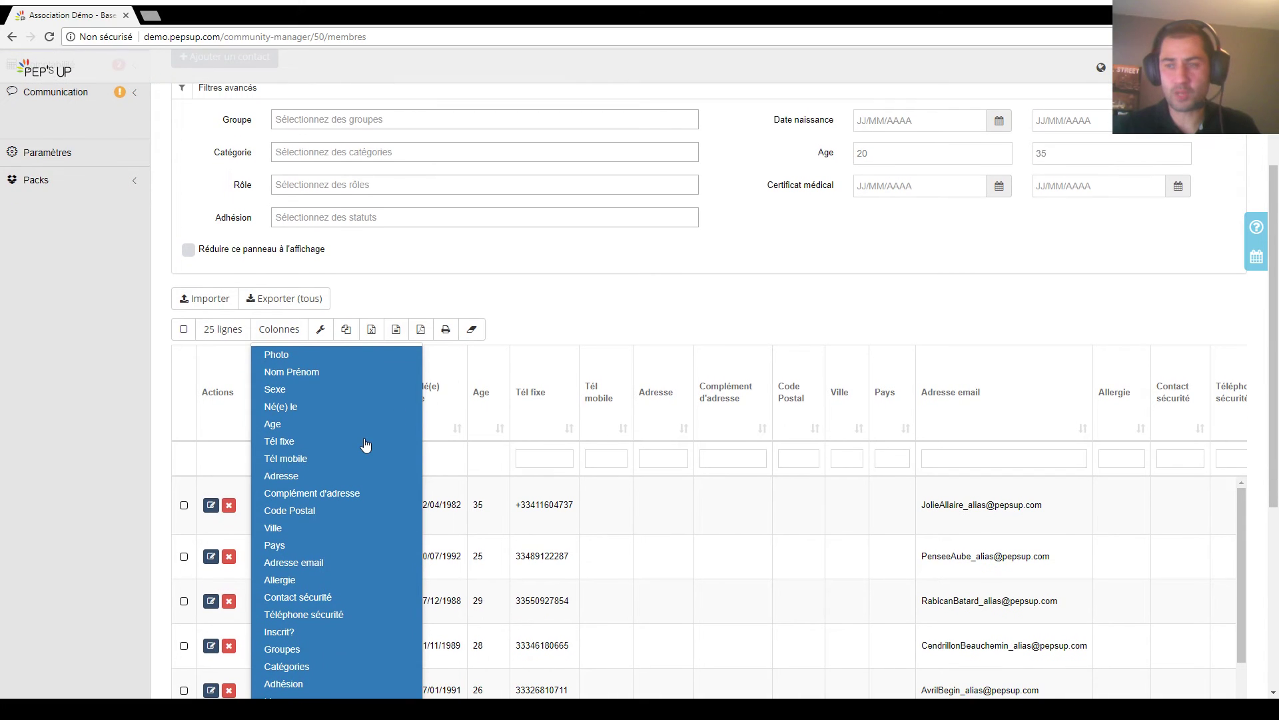
click(300, 477)
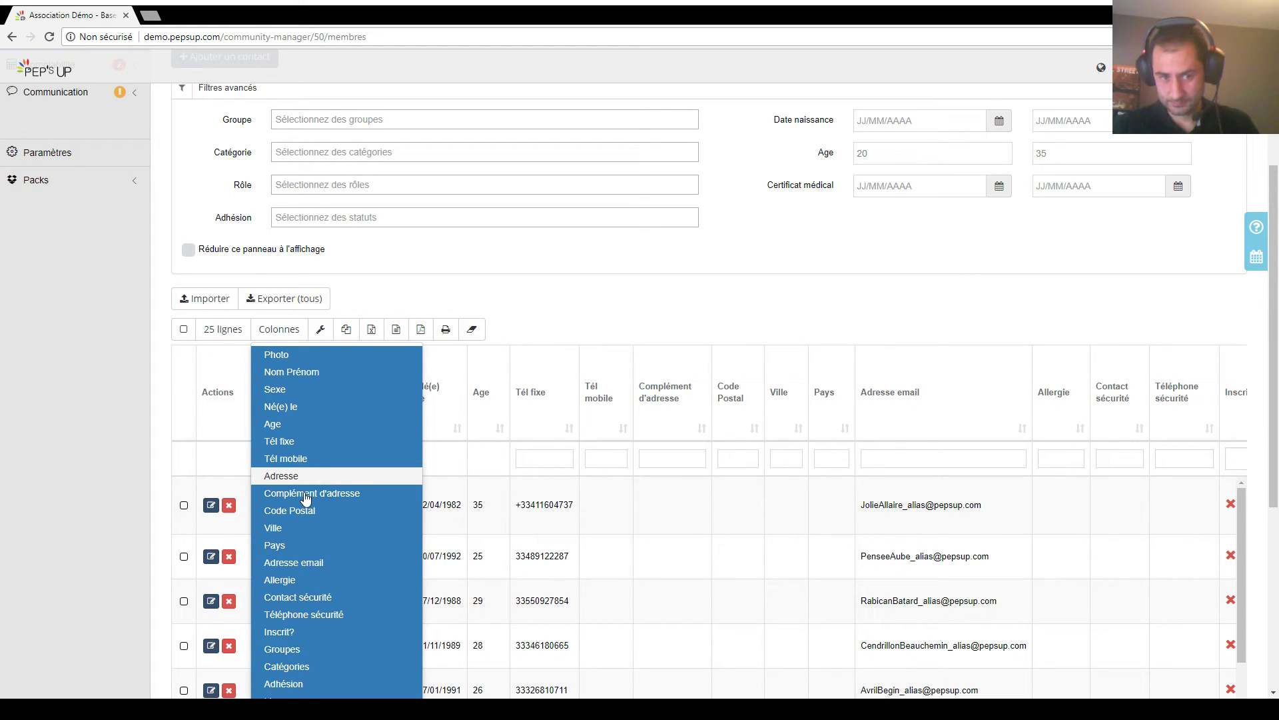
click(305, 494)
click(333, 511)
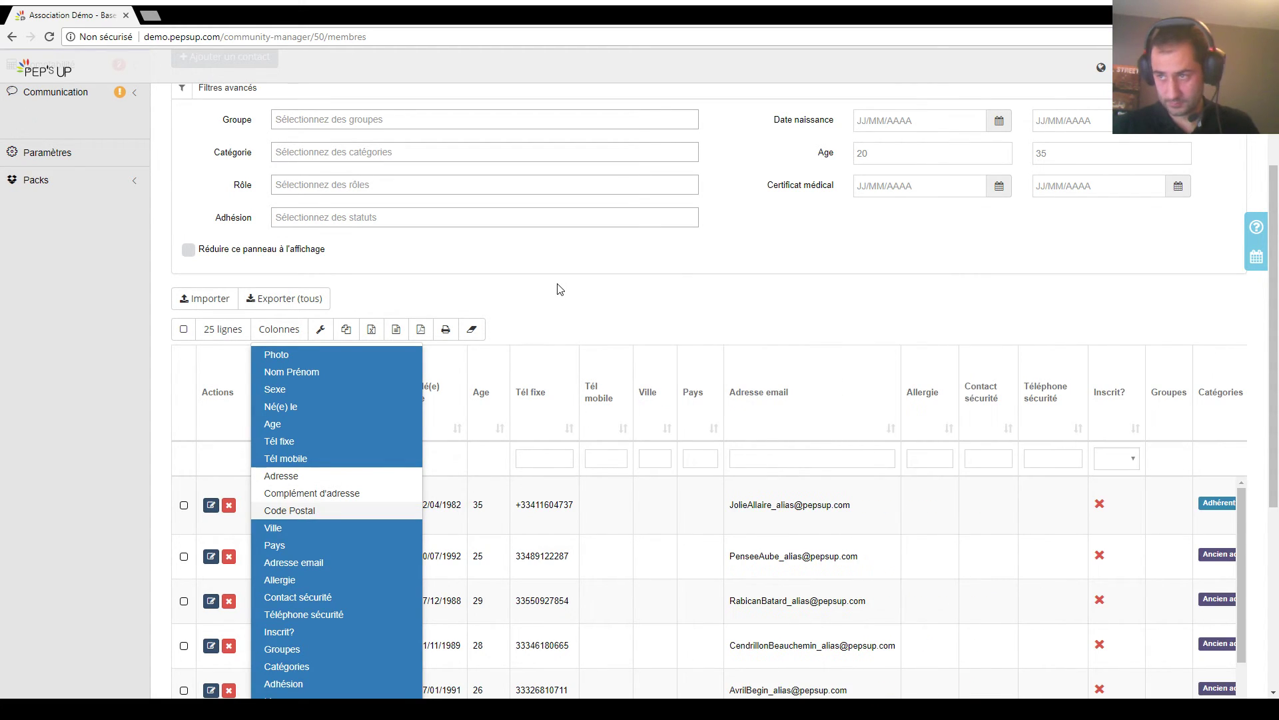
click(577, 305)
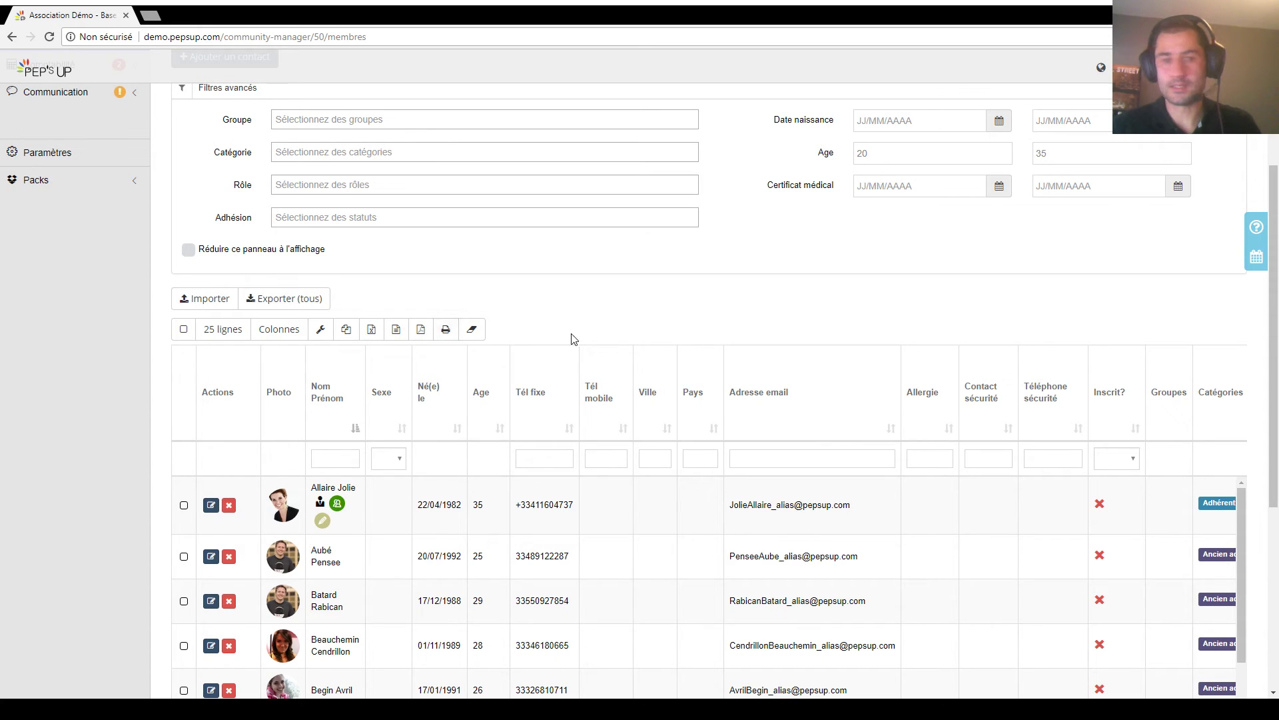
Step: Select all filtered contacts on the current page of the table
scroll(571, 339, up, 2)
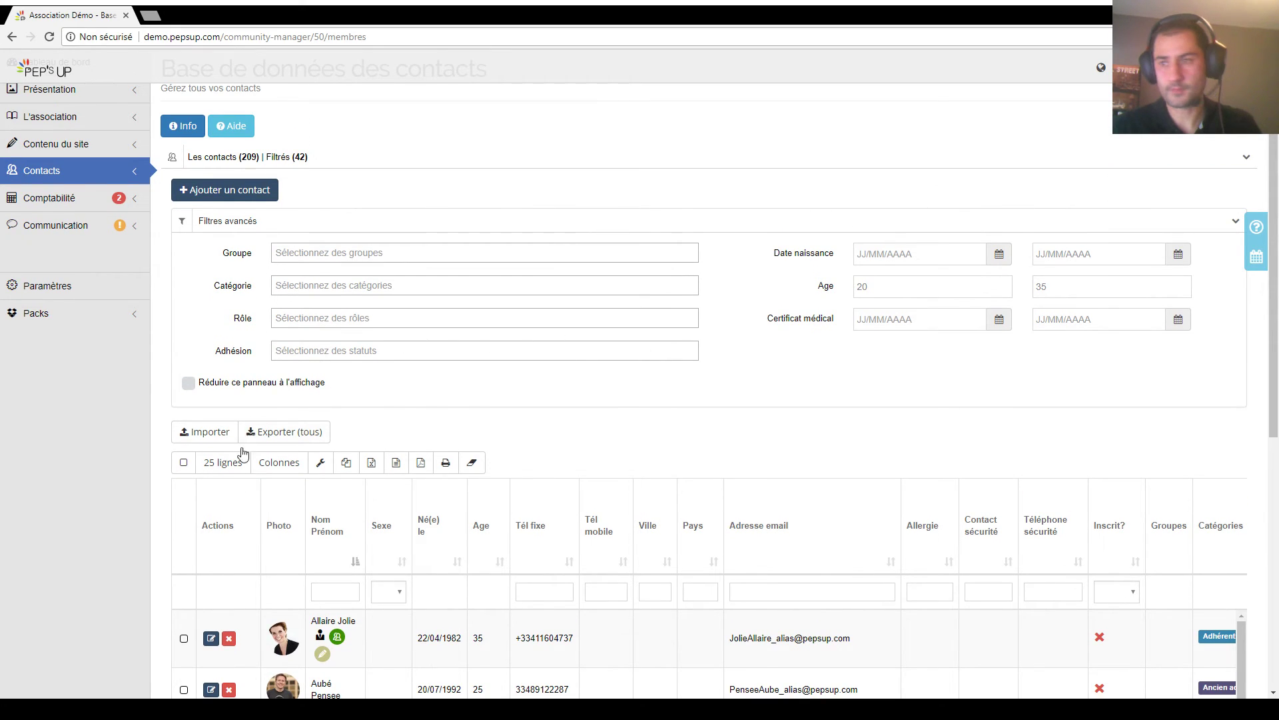
click(183, 463)
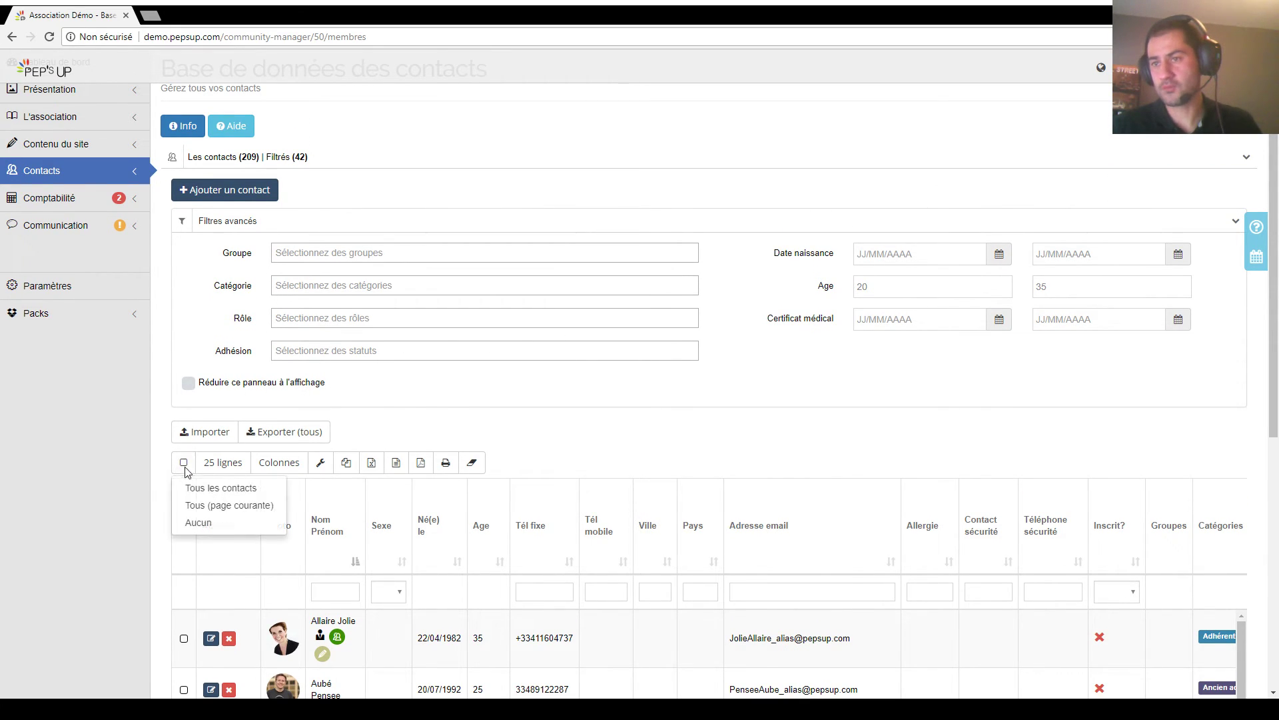
click(229, 506)
scroll(466, 469, down, 2)
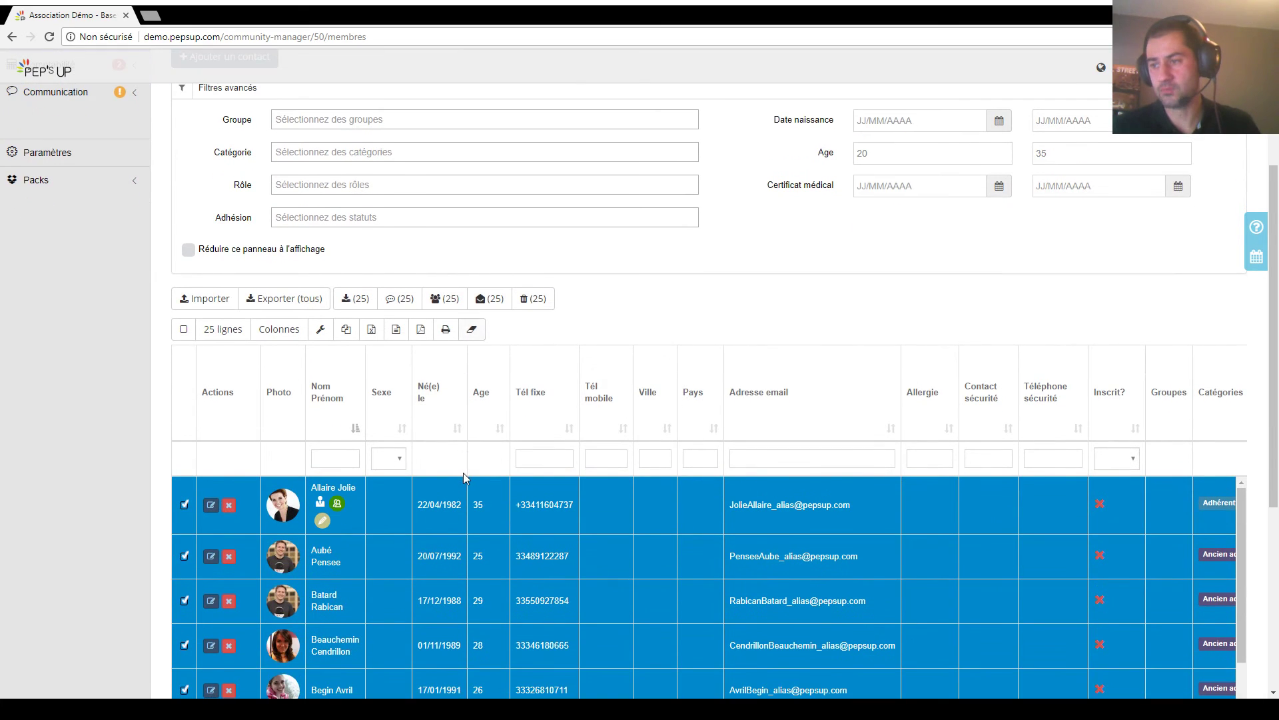
Step: View the mail and SMS options for messaging the selected contacts, and cancel without composing a message
scroll(277, 405, up, 1)
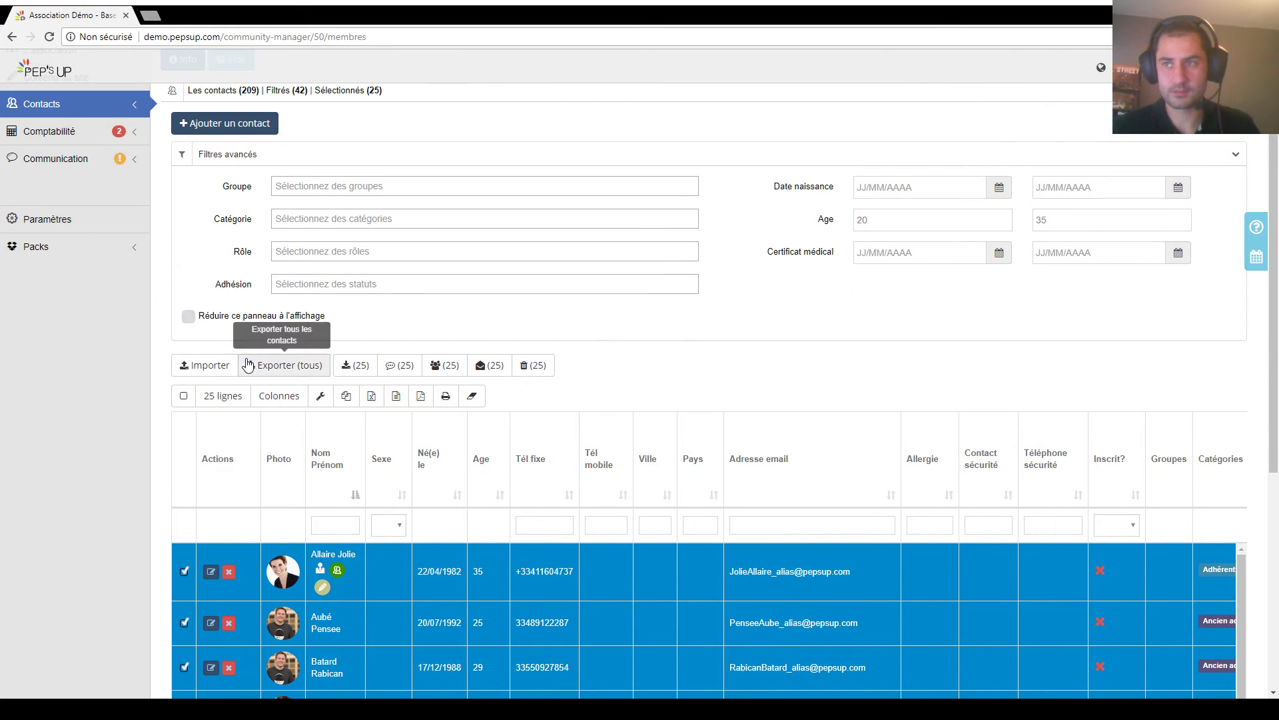
click(401, 366)
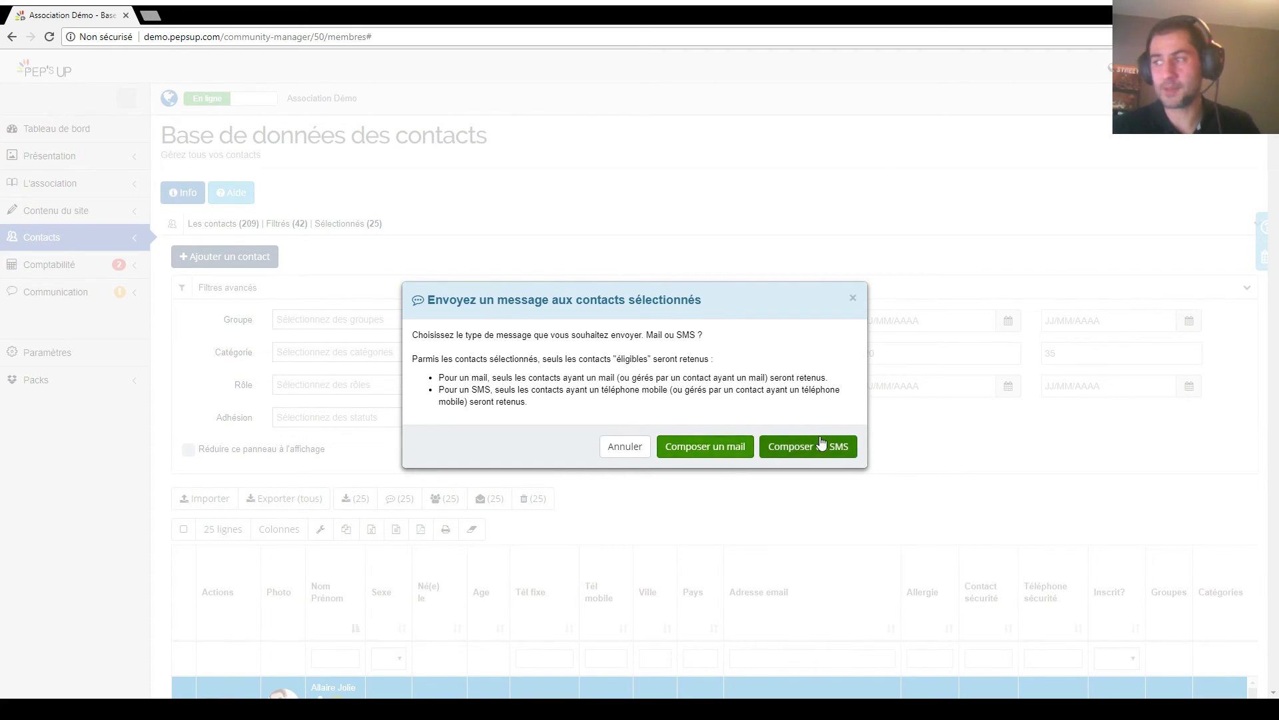
click(633, 453)
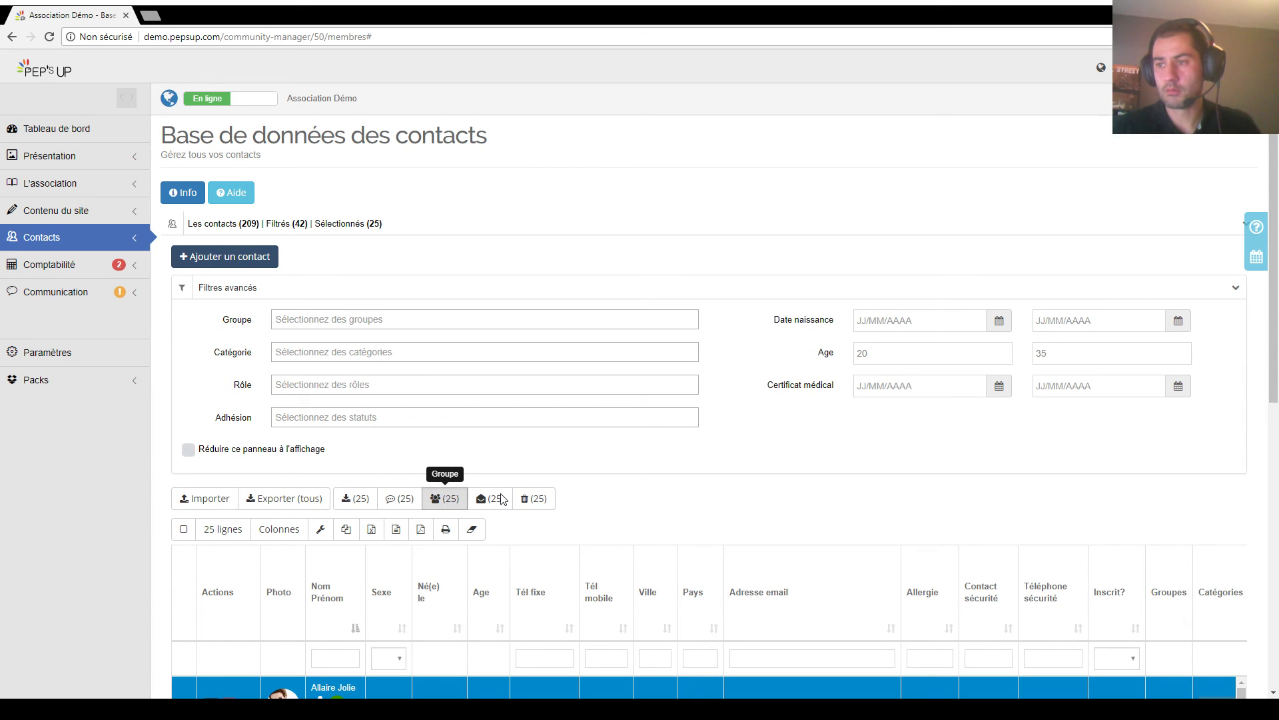
Step: Add the selected contacts to the existing Adultes group
click(442, 497)
click(499, 397)
click(493, 429)
click(826, 451)
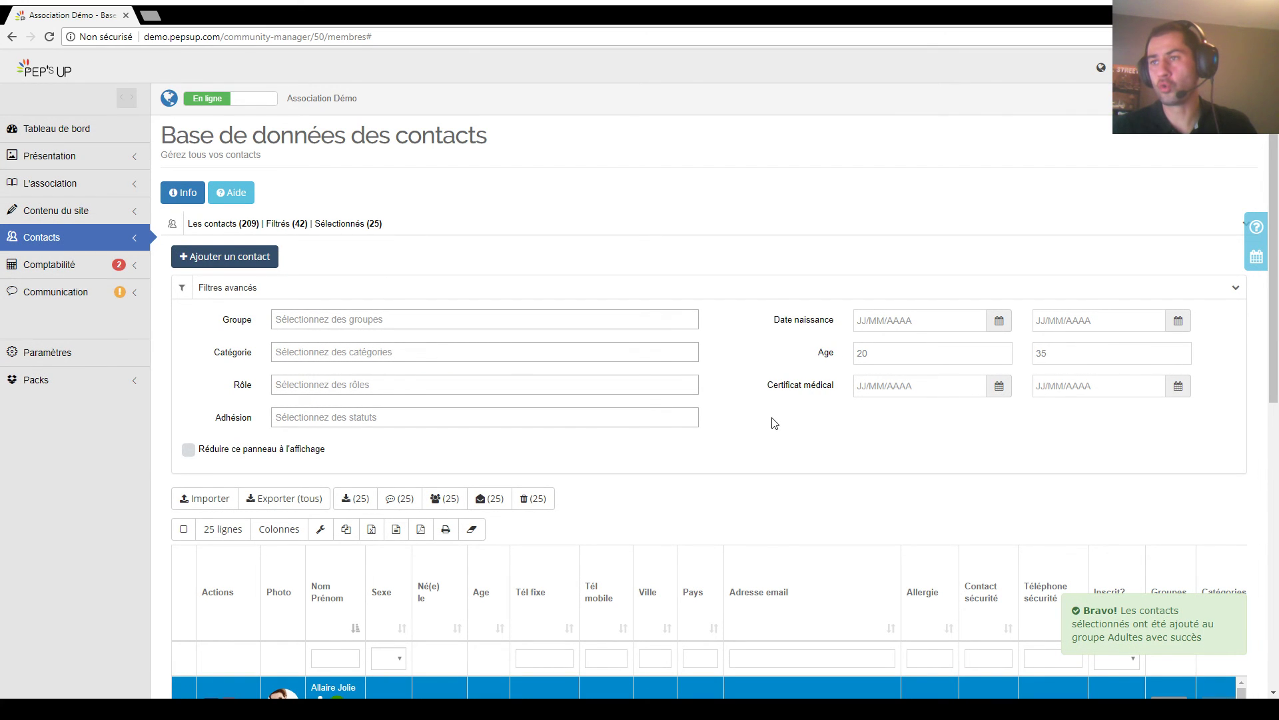
Step: Reload the contact database, filter it by the Adultes group, and look through the group's contacts
click(70, 239)
click(72, 288)
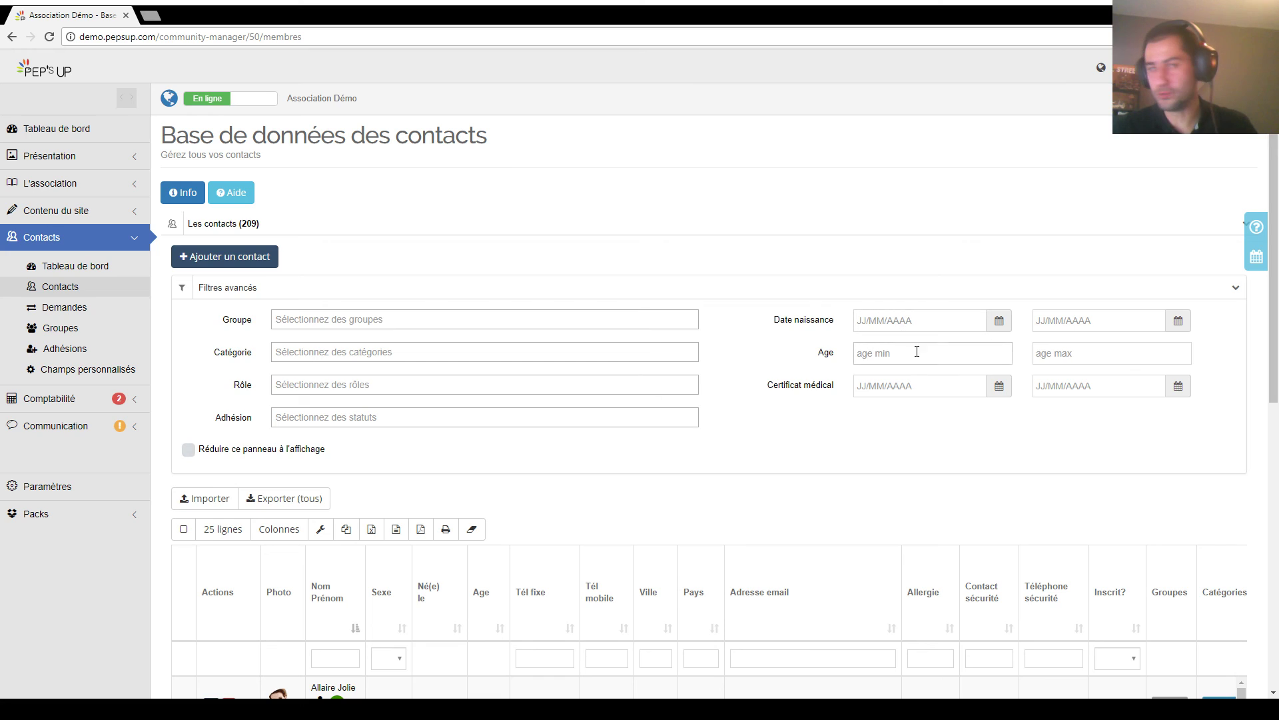
drag(213, 225, 265, 225)
click(341, 322)
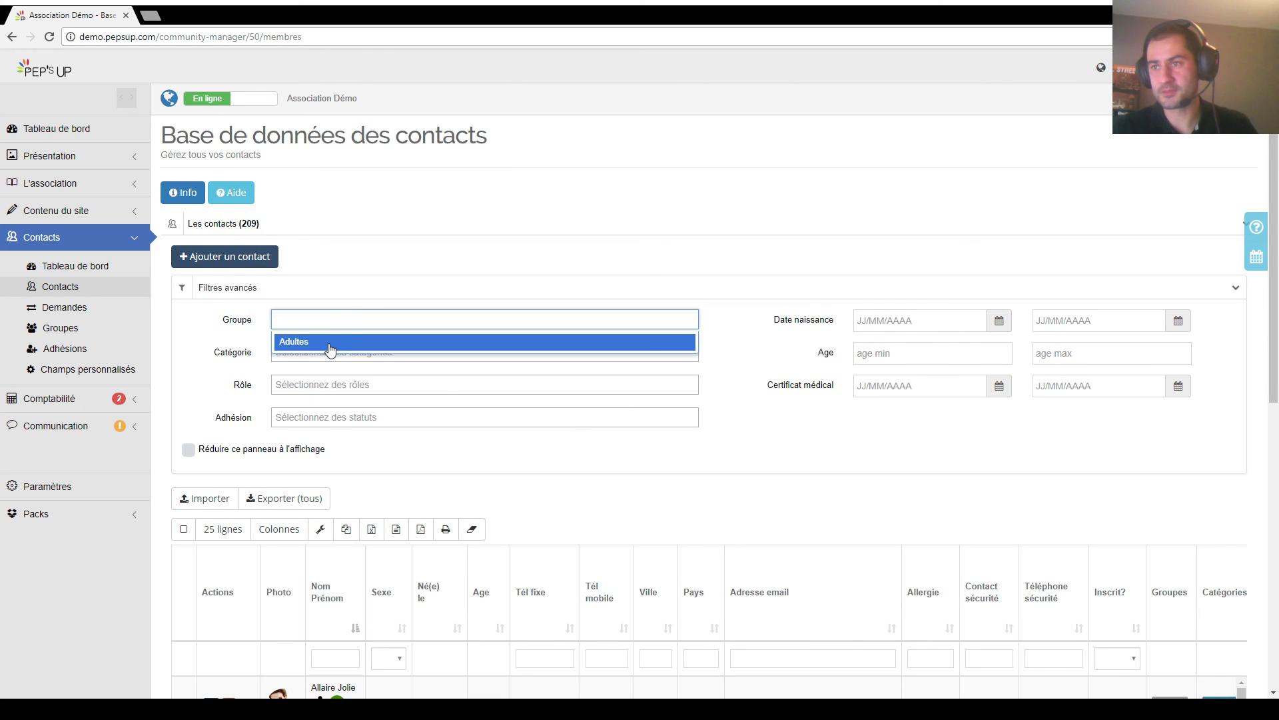
click(327, 337)
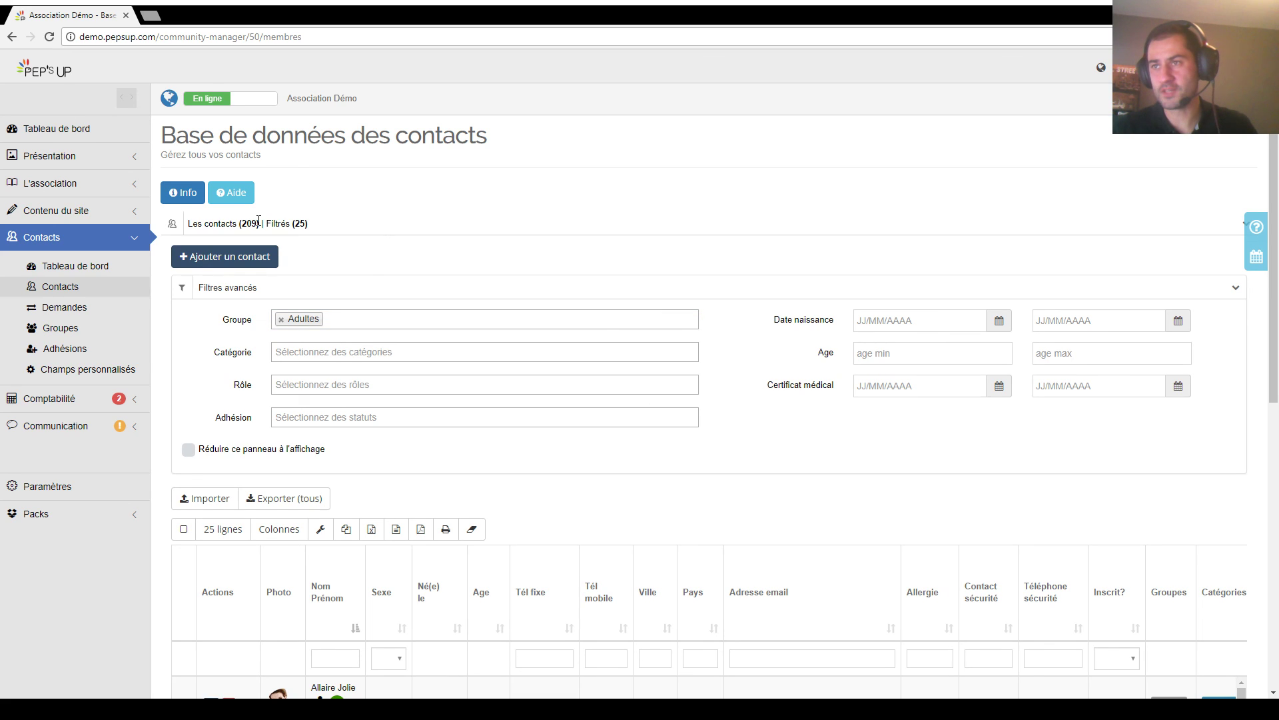
scroll(387, 453, down, 10)
scroll(388, 457, up, 10)
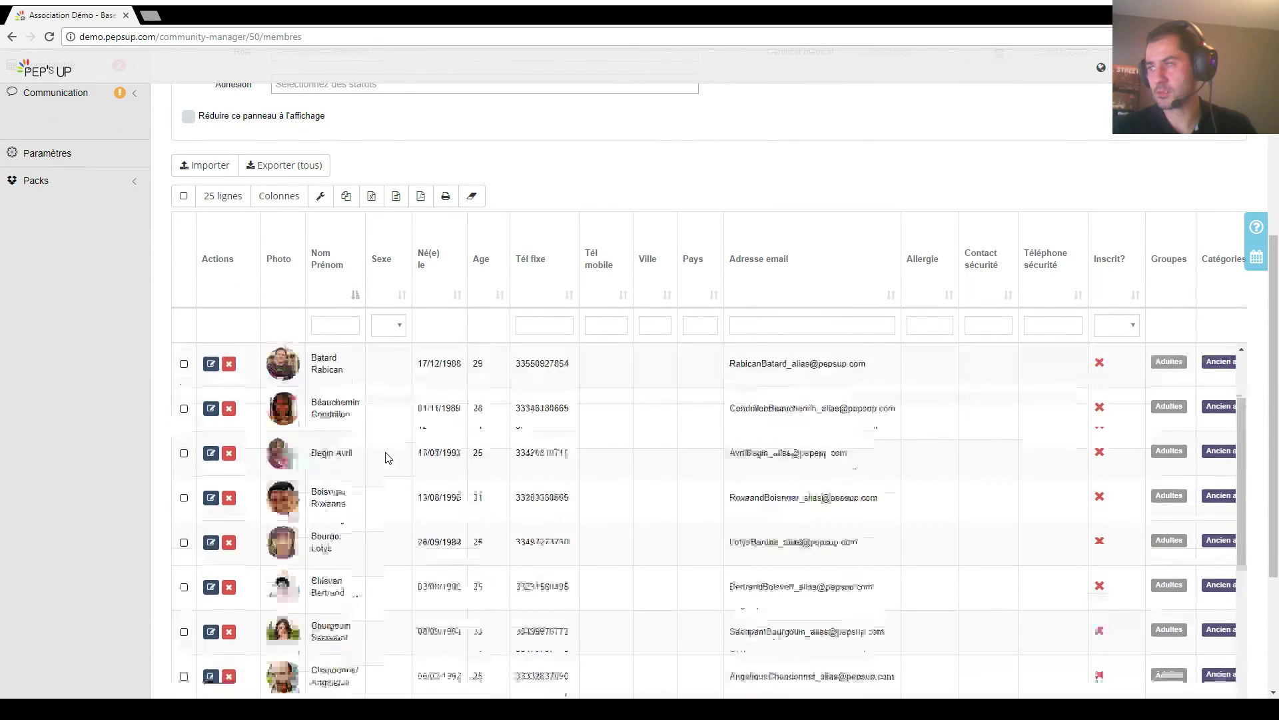